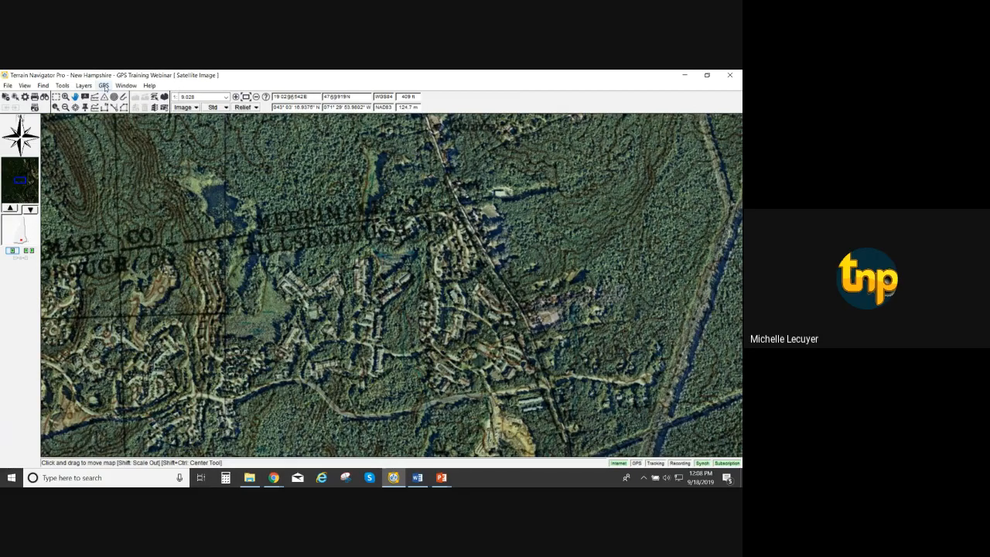
# Run the GPS Setup Wizard, specifying an available GPS unit that does not use Location Services and connects by cable or wirelessly.
pyautogui.click(104, 85)
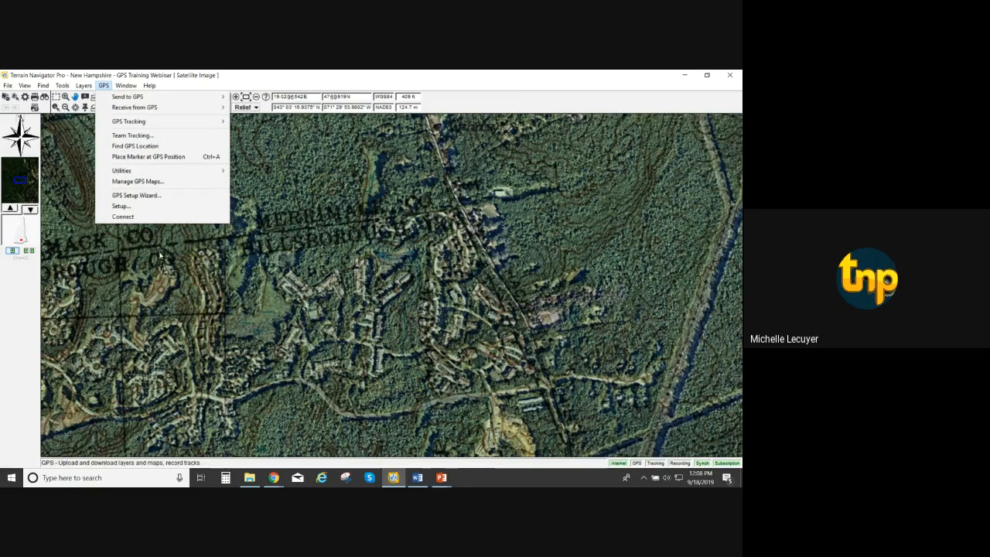
pyautogui.click(144, 196)
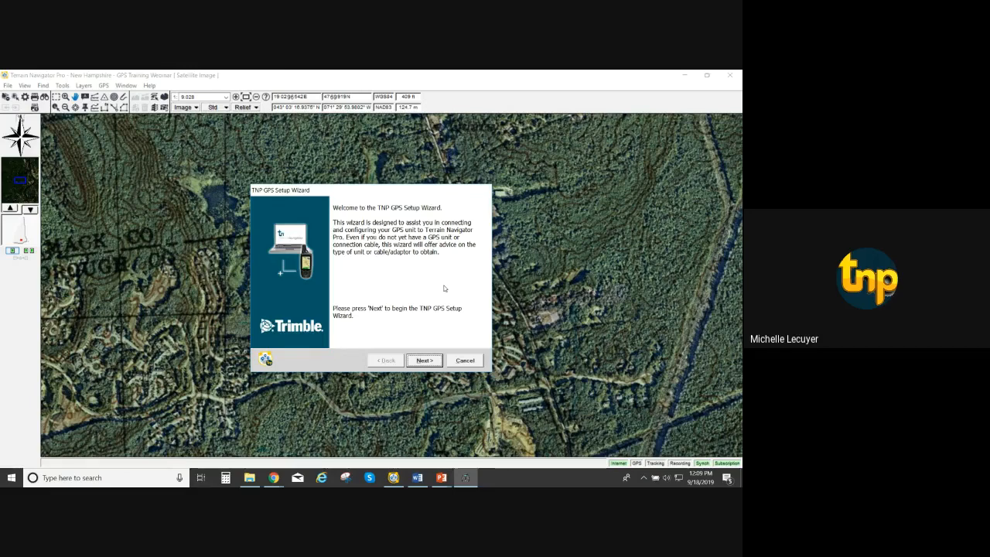
pyautogui.click(425, 360)
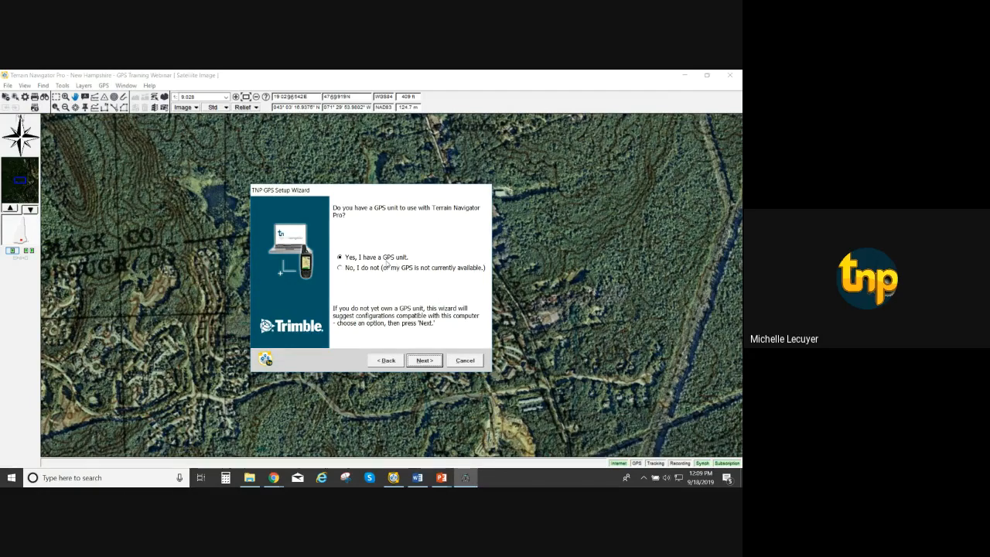
pyautogui.click(430, 362)
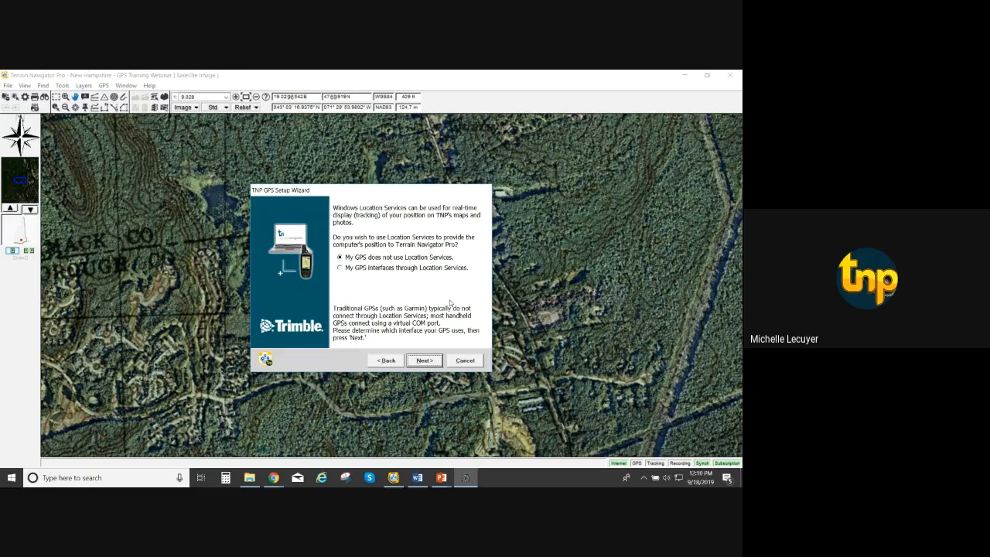
pyautogui.click(428, 361)
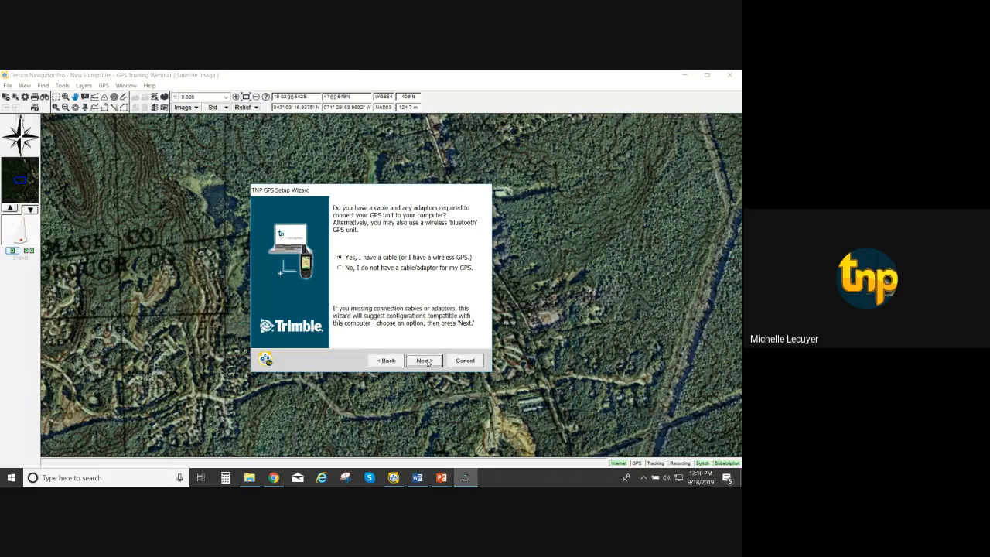
pyautogui.click(425, 360)
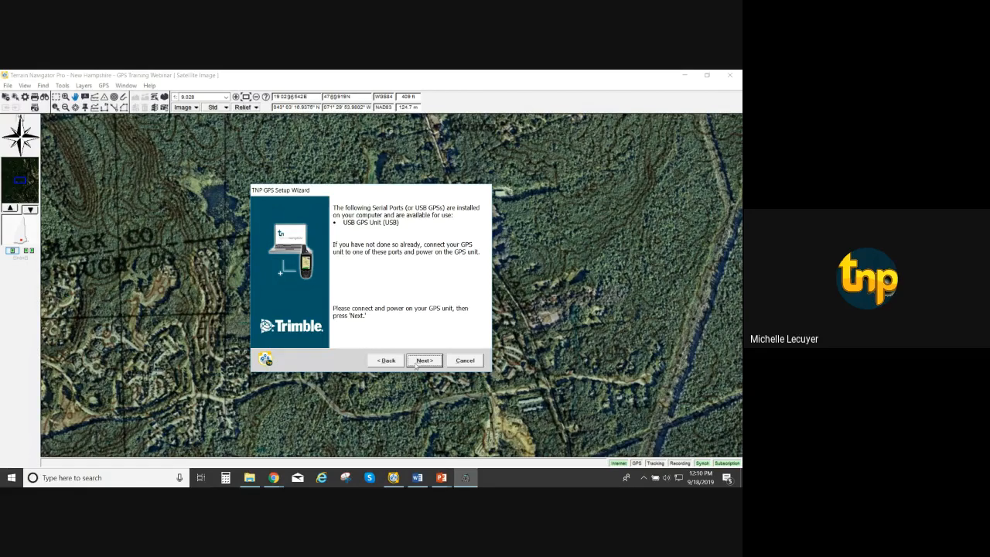
pyautogui.click(419, 359)
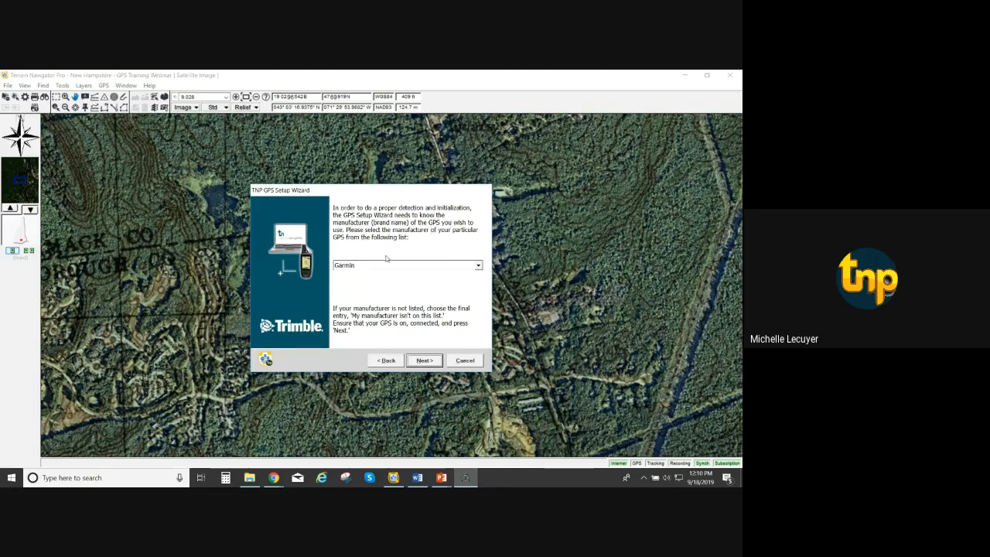
# Review the supported GPS manufacturers, keep Garmin as the manufacturer, detect the connected unit and finish the setup wizard.
pyautogui.click(478, 265)
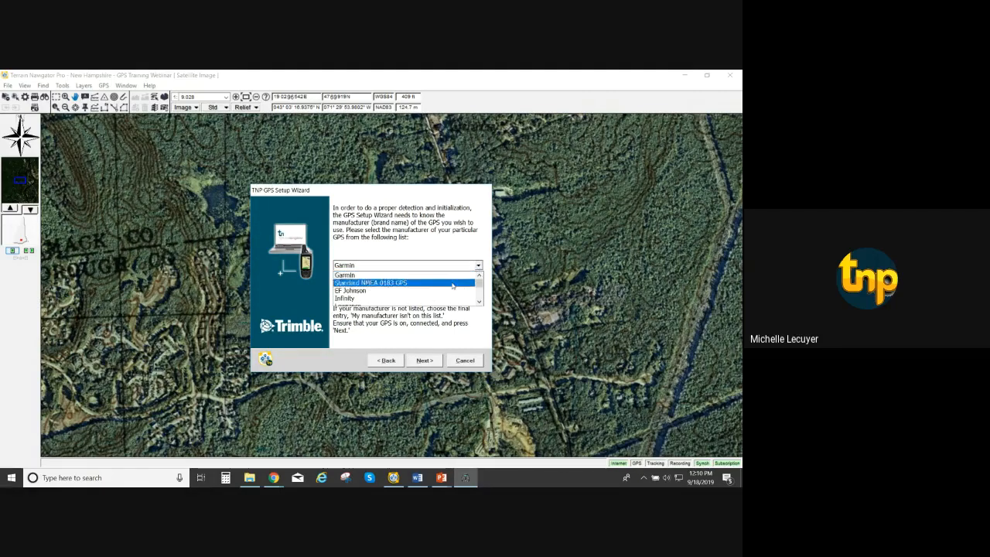
pyautogui.scroll(-1, 442, 291)
pyautogui.scroll(-1, 440, 289)
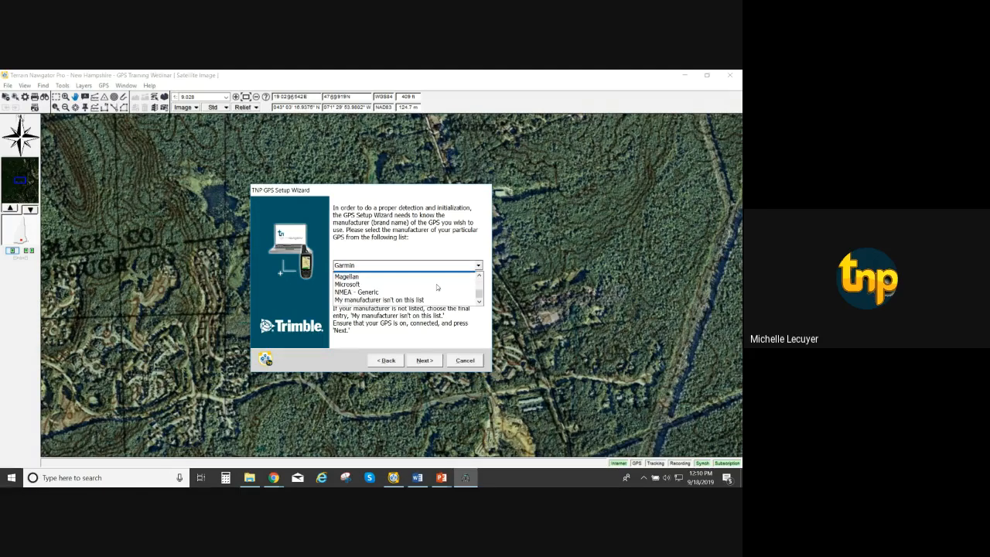
pyautogui.scroll(1, 436, 287)
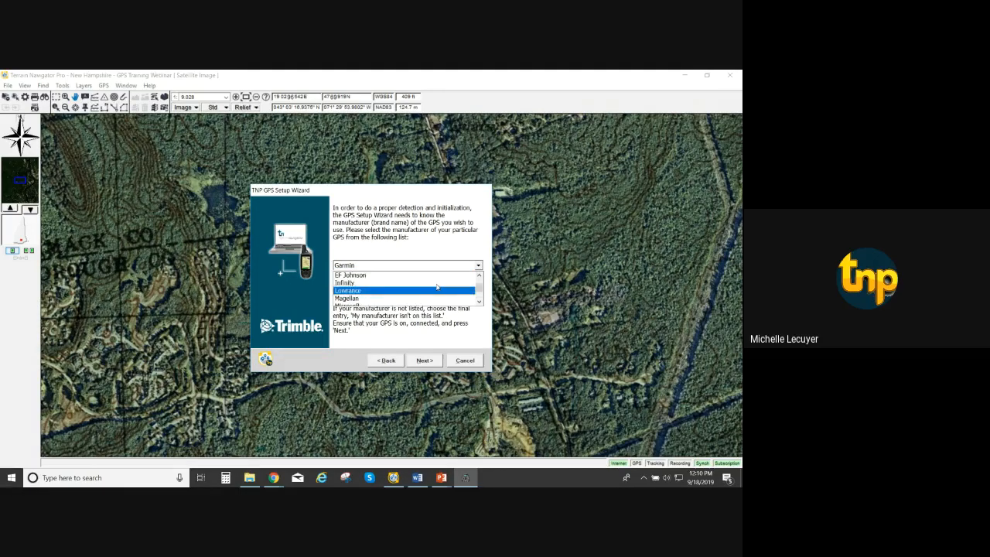
pyautogui.scroll(1, 437, 287)
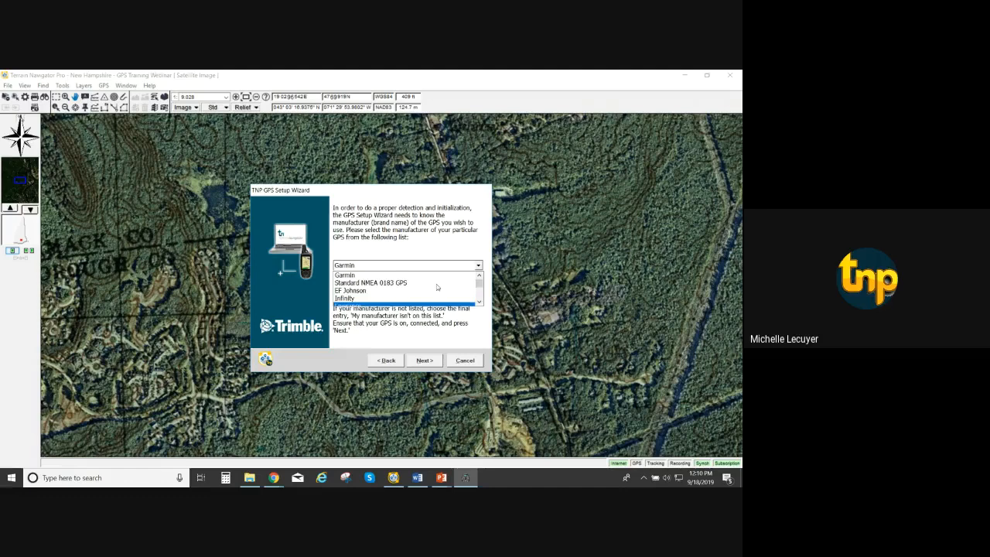
pyautogui.scroll(-1, 437, 286)
pyautogui.scroll(-2, 438, 287)
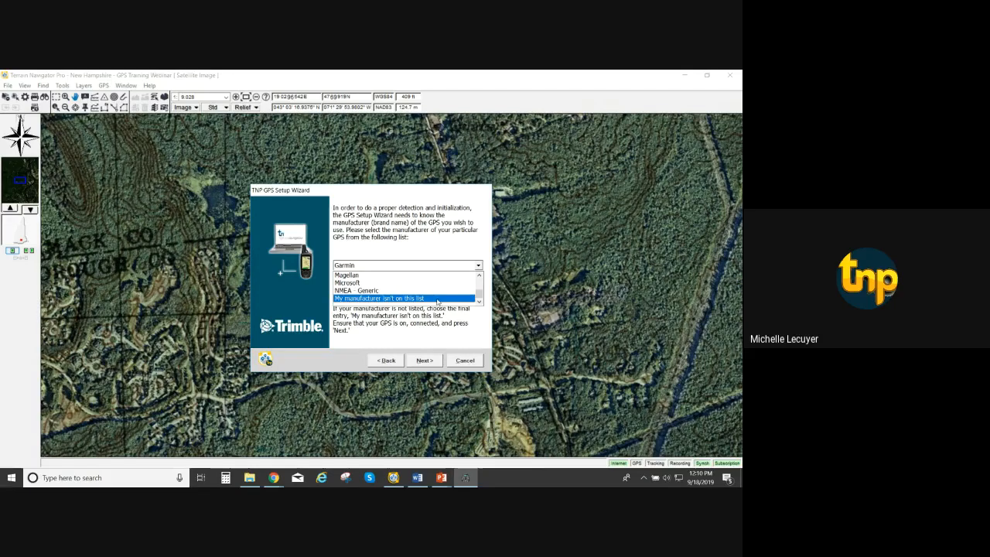
pyautogui.click(422, 266)
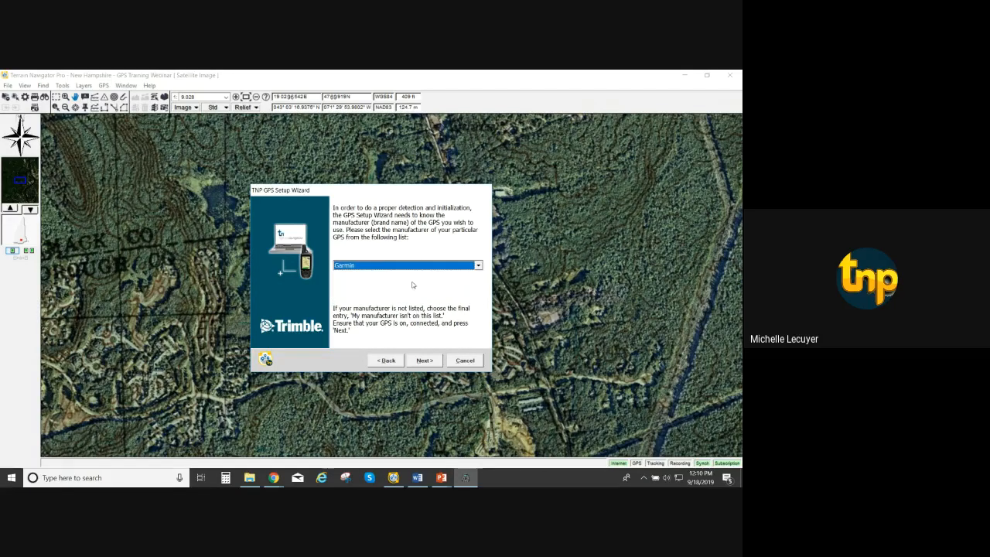
pyautogui.click(426, 362)
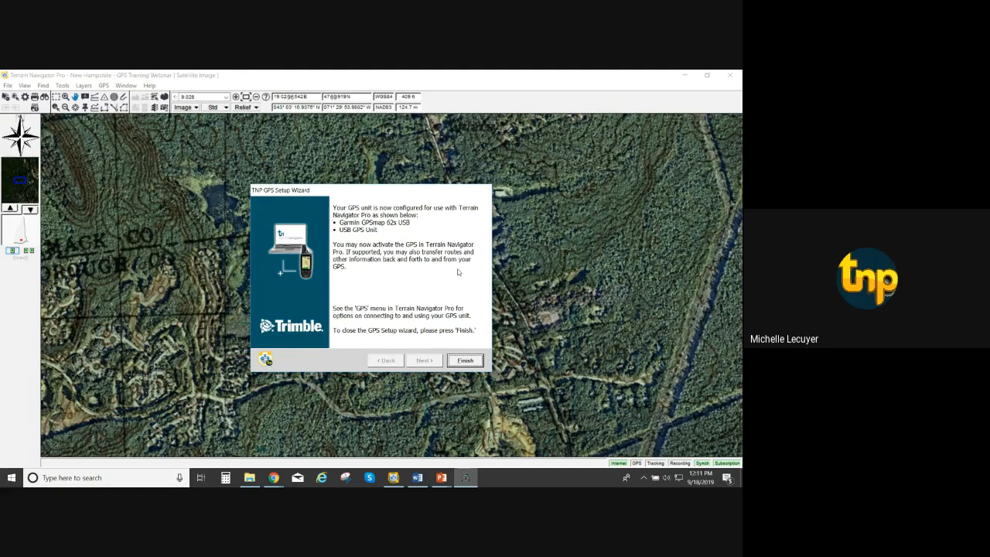
pyautogui.click(464, 361)
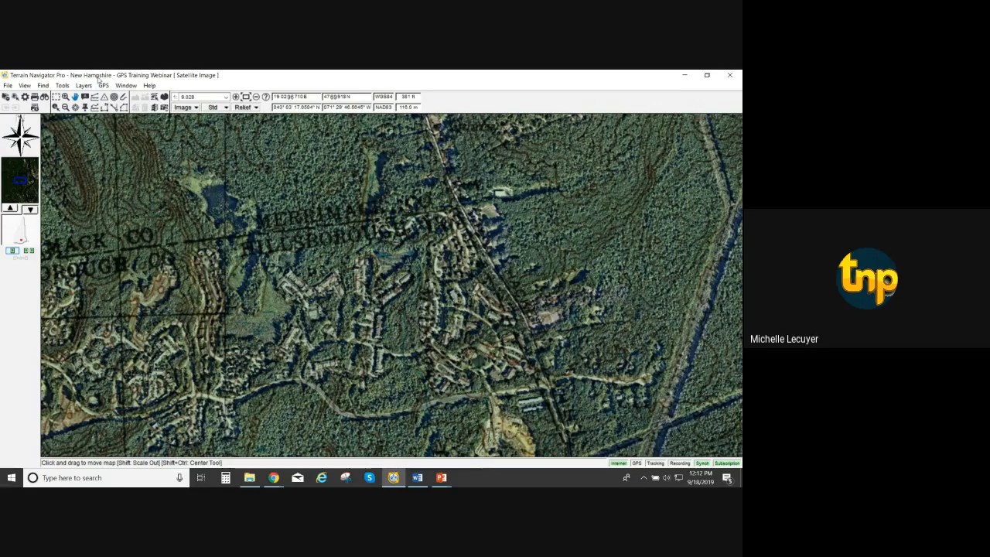
# Examine the manufacturer and unit choices in the GPS Setup preferences, and close them without changes.
pyautogui.click(104, 86)
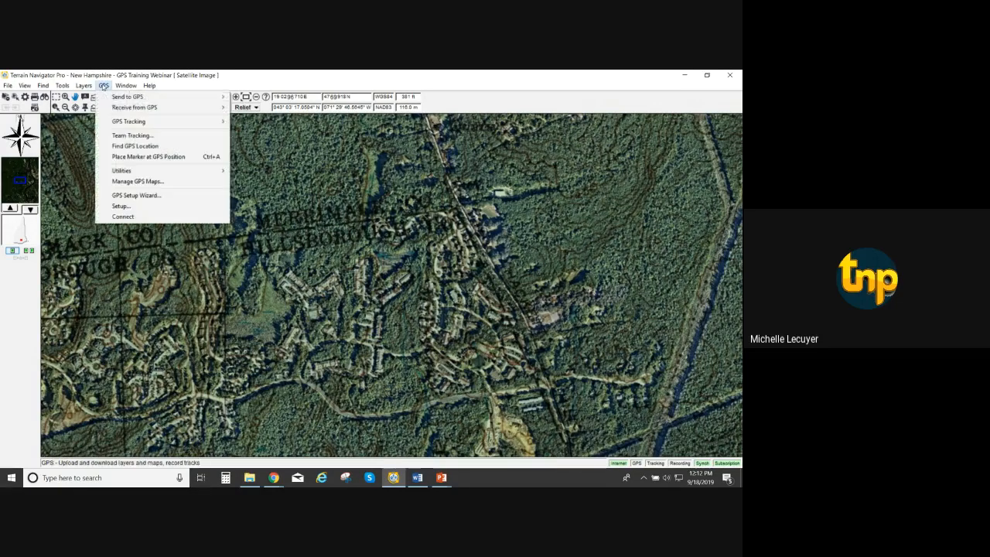
pyautogui.click(141, 208)
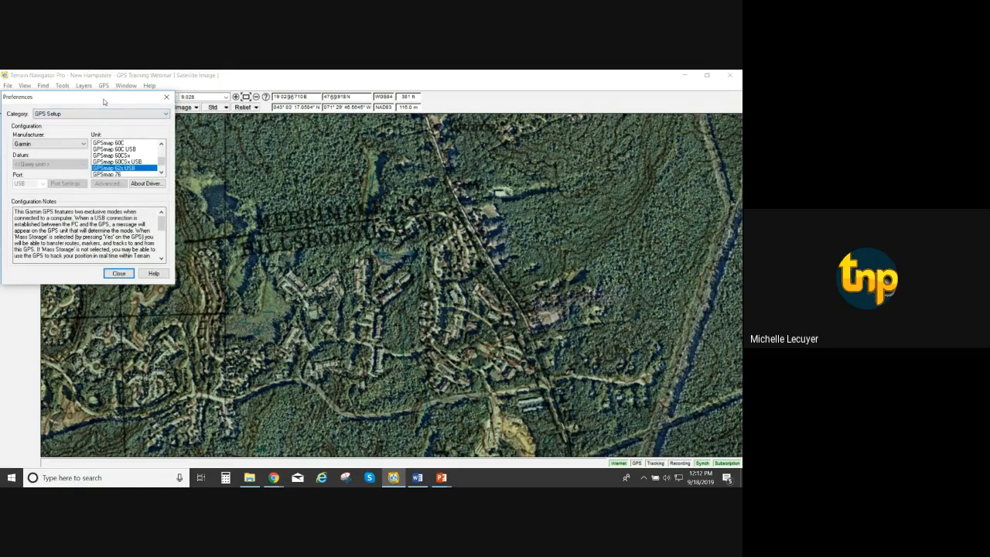
pyautogui.moveTo(103, 102); pyautogui.dragTo(378, 154)
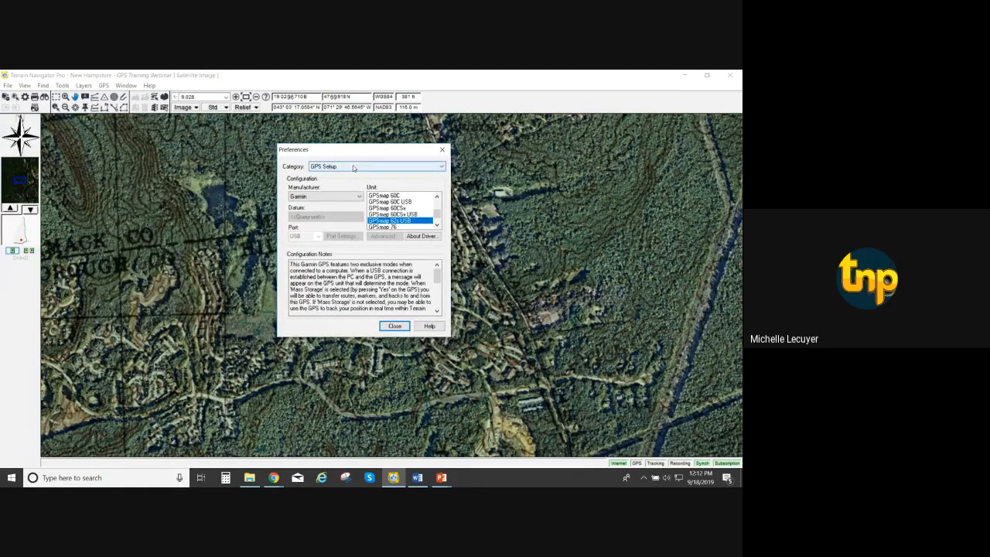
pyautogui.click(359, 196)
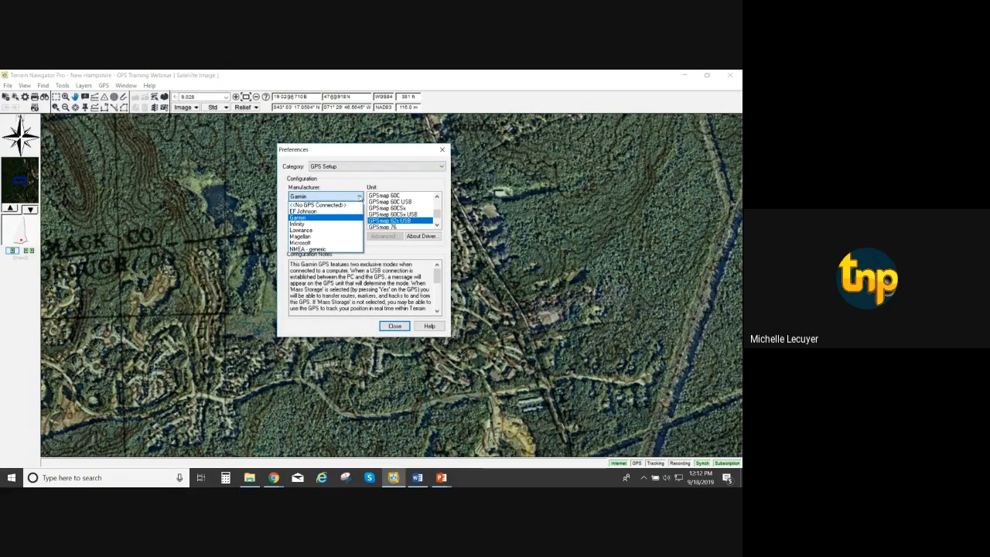
pyautogui.click(359, 197)
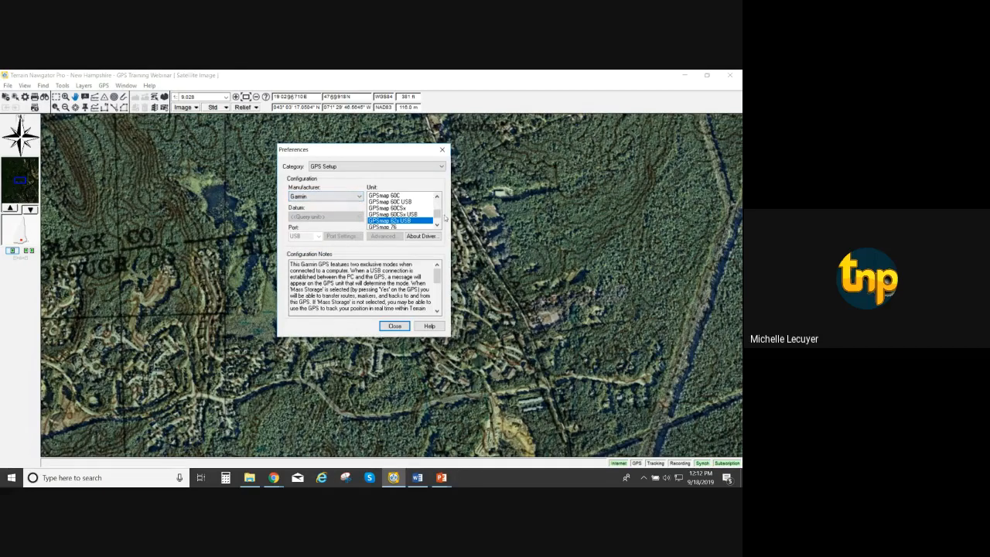
pyautogui.moveTo(439, 215); pyautogui.dragTo(437, 200)
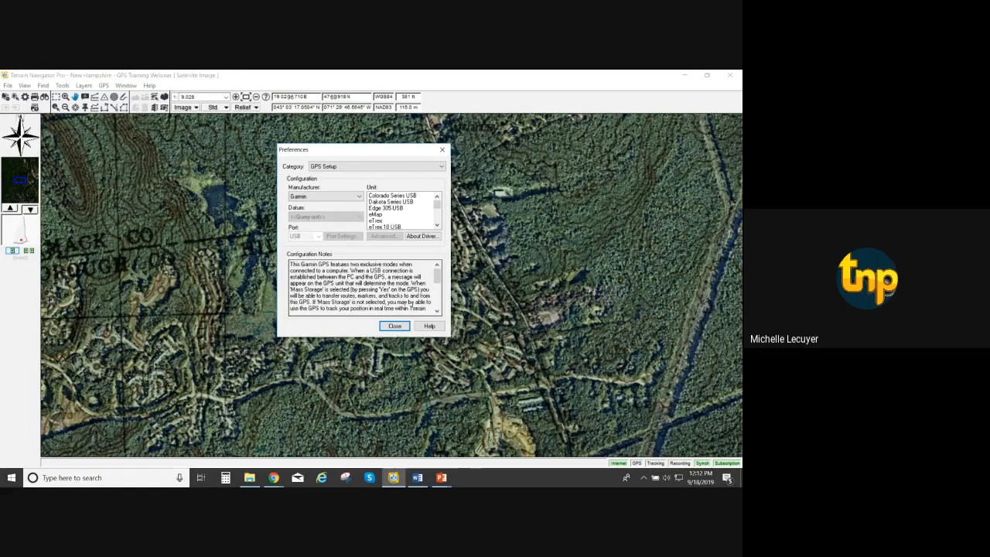
pyautogui.click(395, 326)
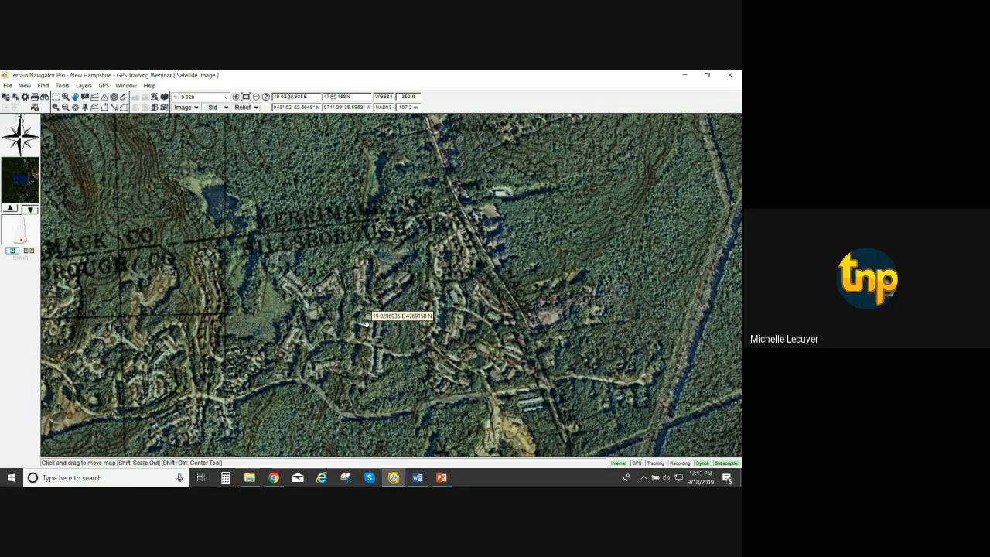
# Switch to the PowerPoint slide show at the slide about the Garmin GPSmap 62 connected to TNP.
pyautogui.click(442, 479)
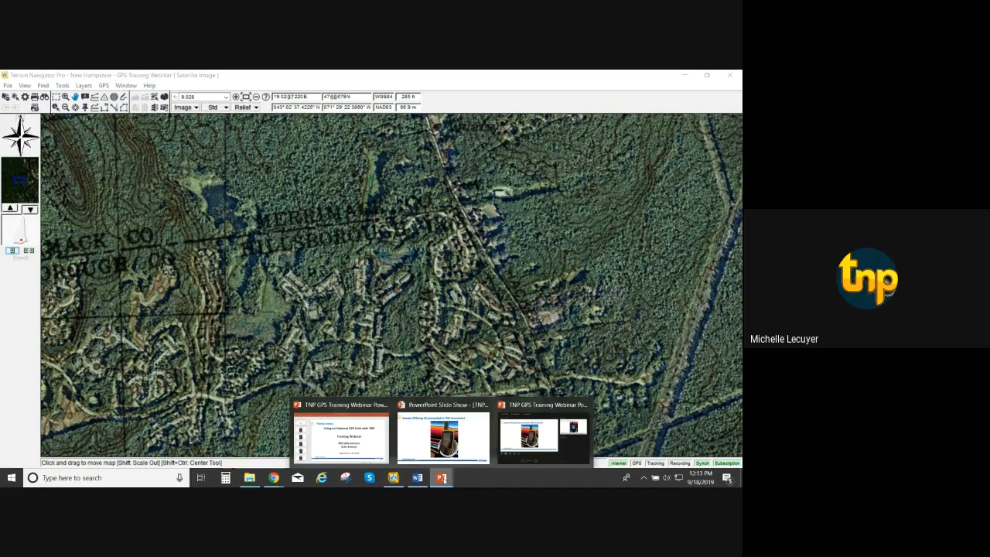
pyautogui.click(691, 75)
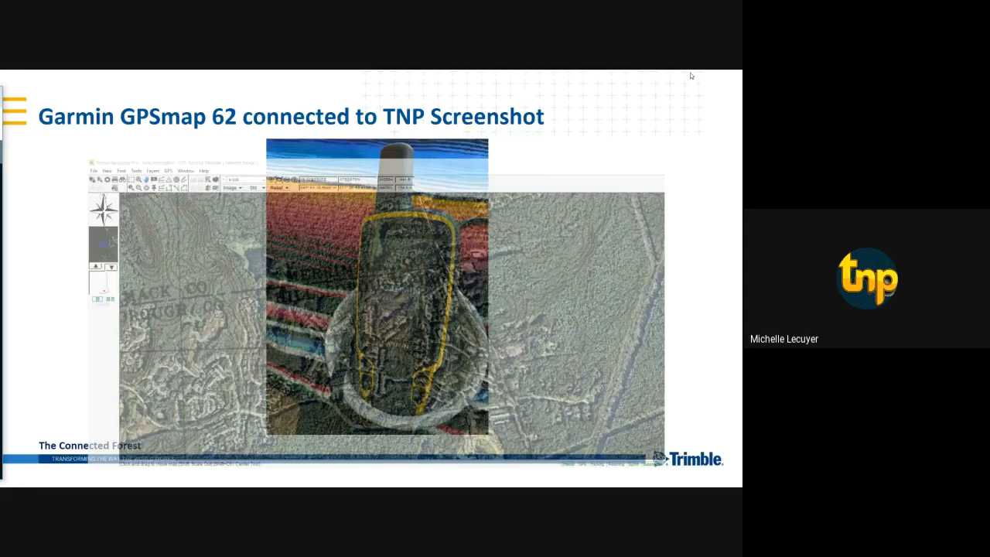
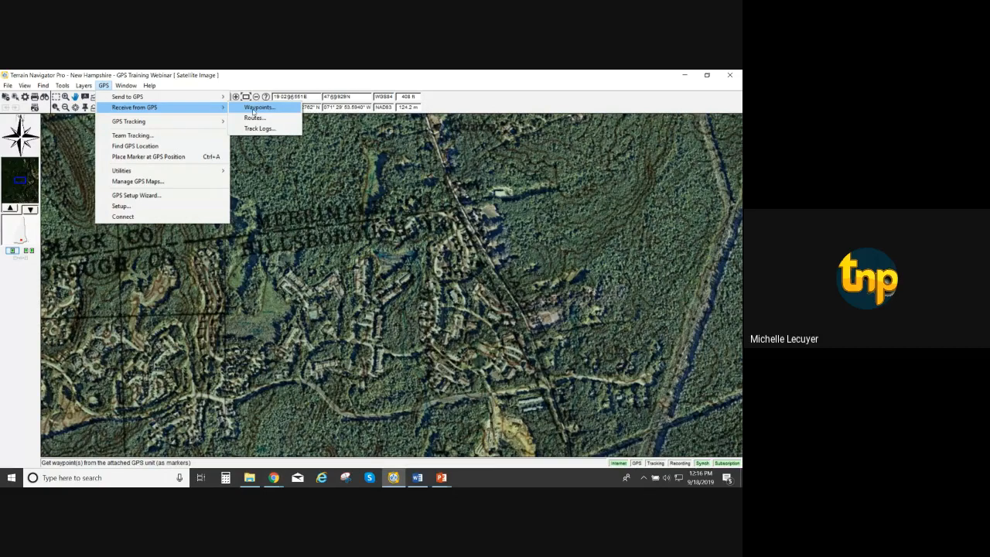
# Try to import waypoints from the GPS unit without selecting any of the available markers.
pyautogui.click(253, 108)
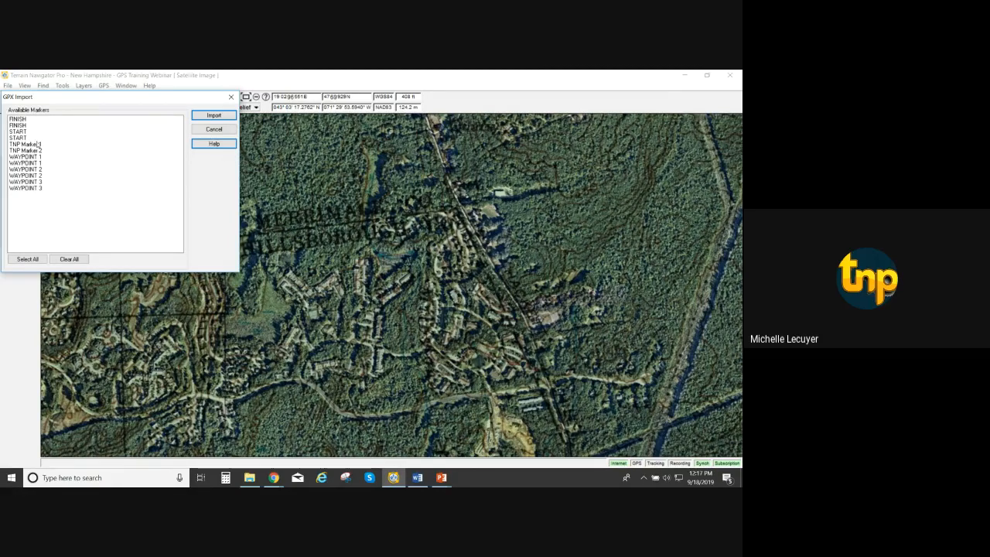
pyautogui.click(208, 116)
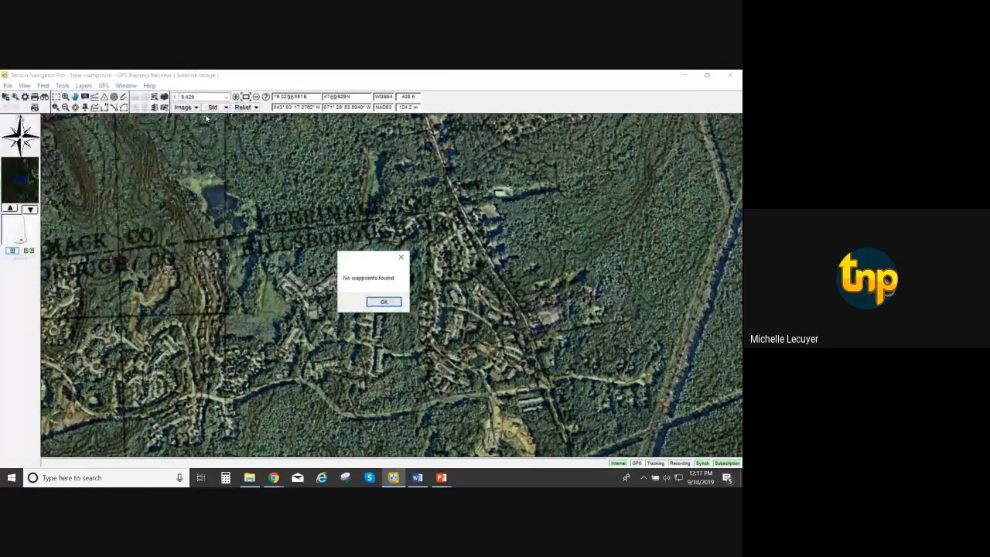
pyautogui.click(394, 302)
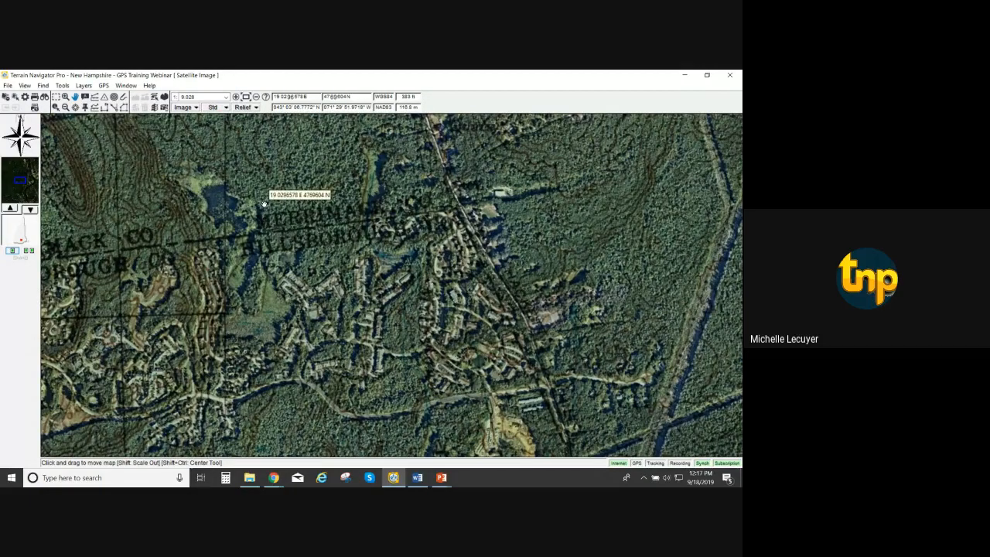
pyautogui.click(103, 85)
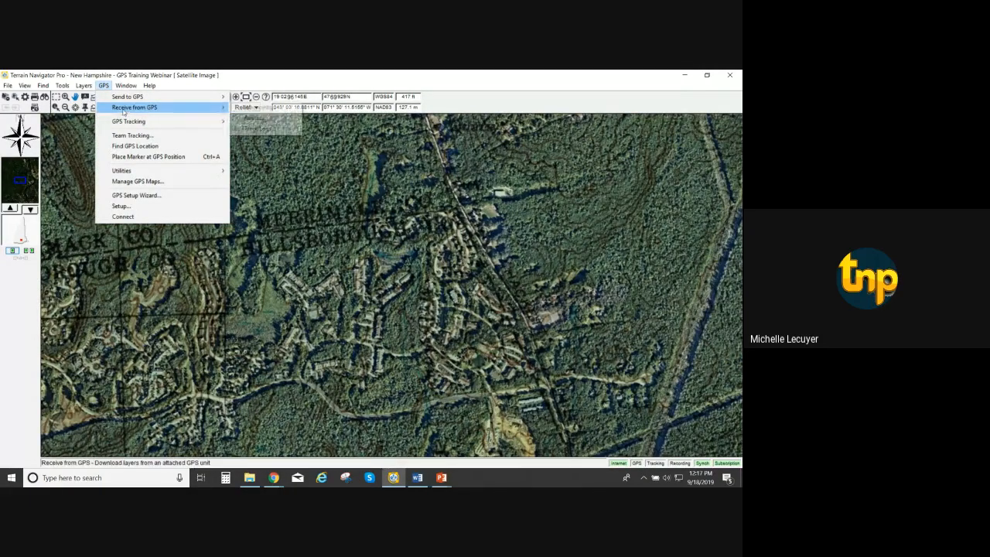
pyautogui.moveTo(170, 107)
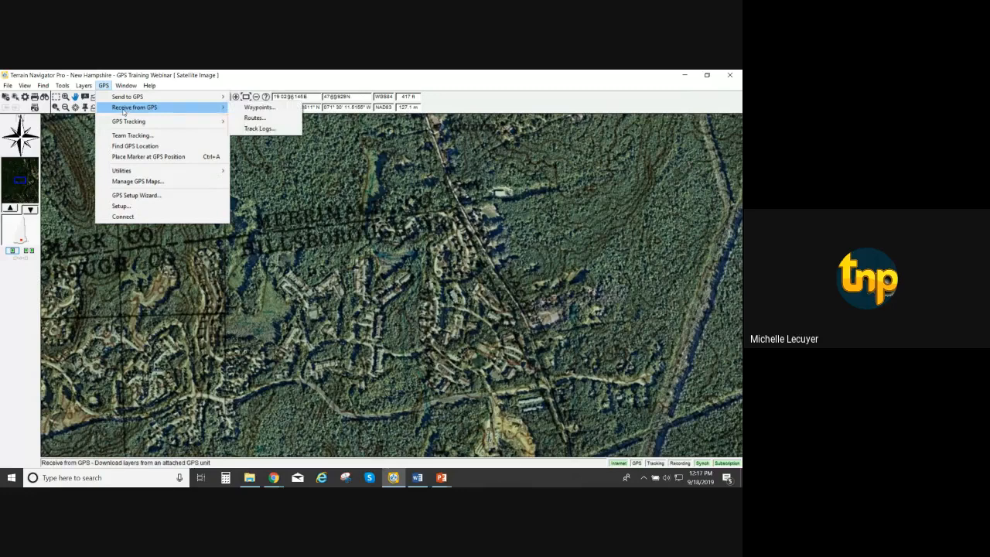
pyautogui.click(255, 118)
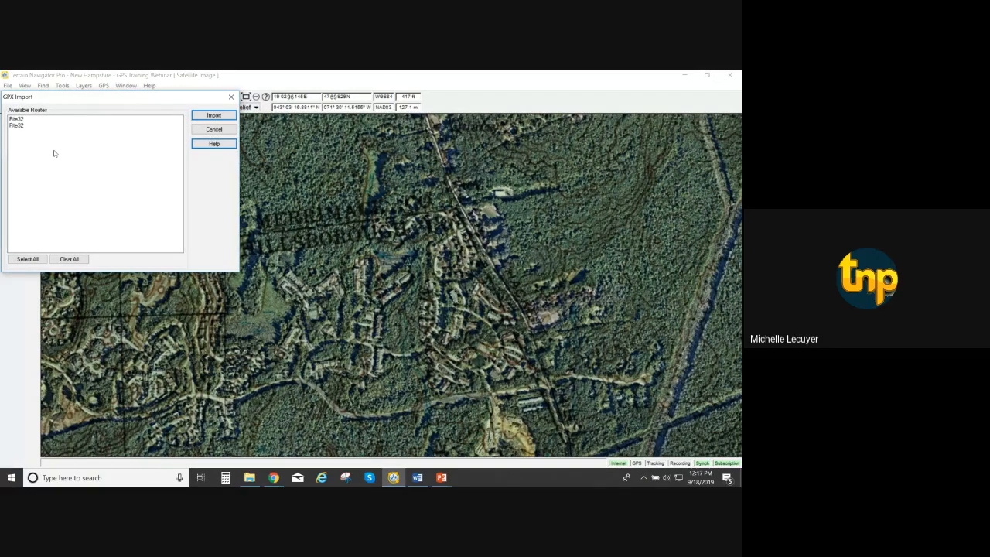
pyautogui.click(47, 118)
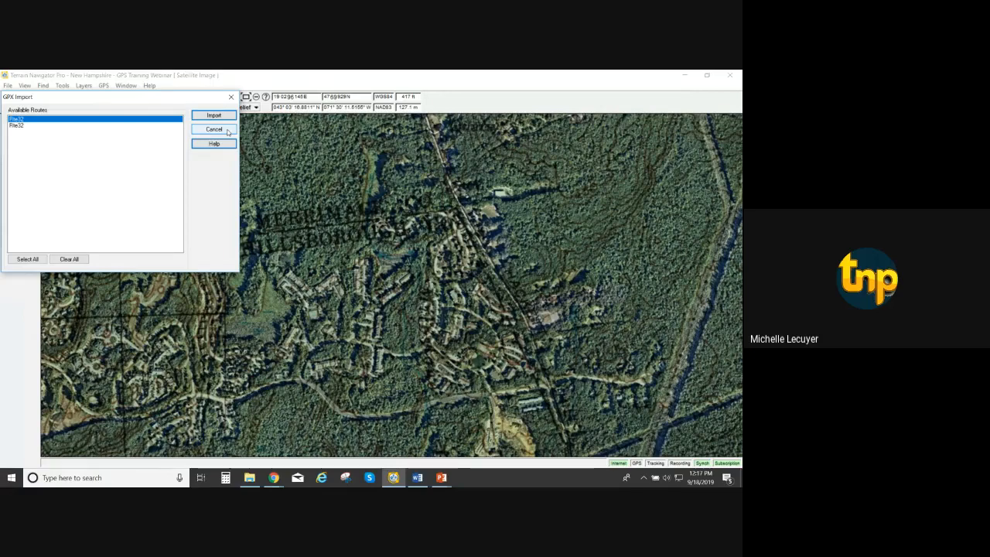
pyautogui.click(227, 132)
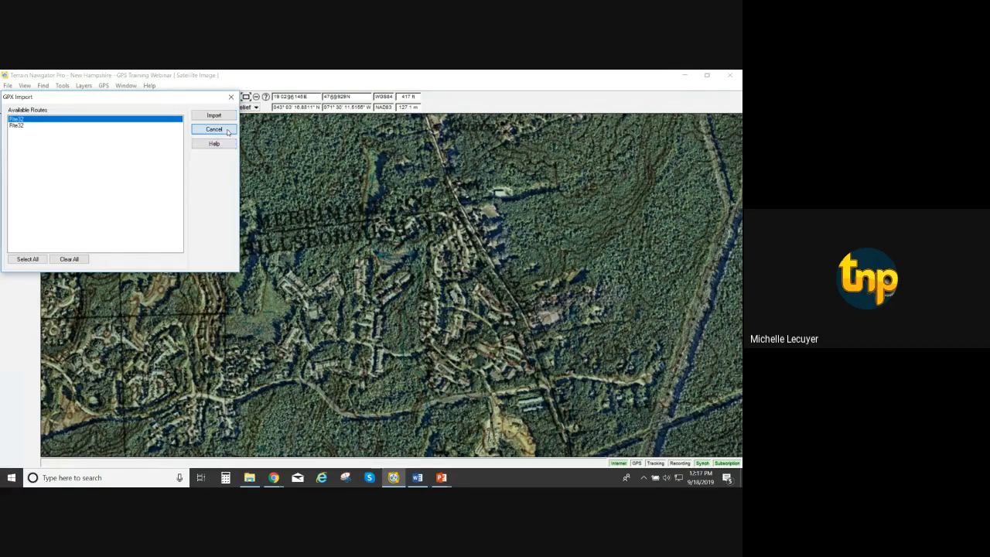
# Review the track logs available on the GPS unit down to the end of the list, and close without importing any.
pyautogui.click(84, 86)
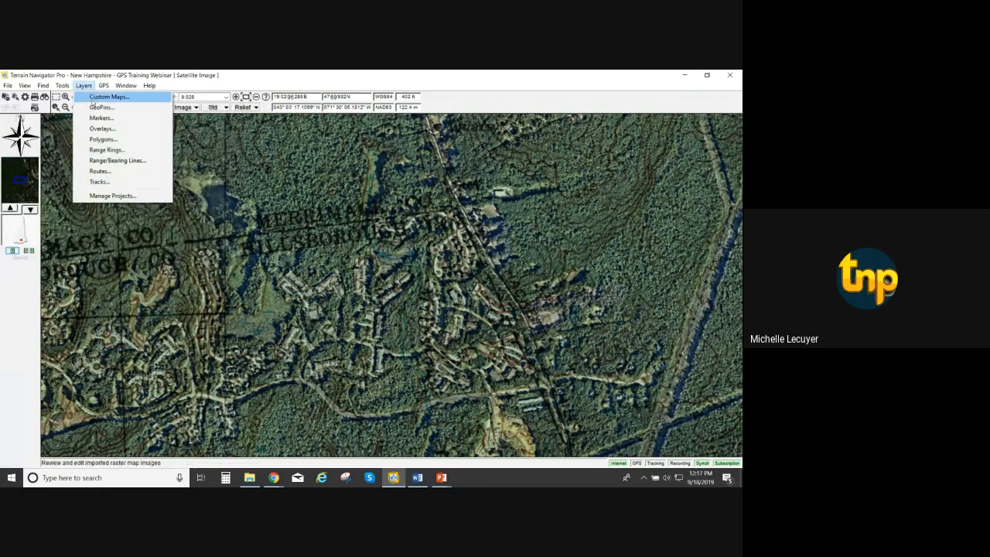
pyautogui.click(104, 86)
pyautogui.moveTo(113, 108)
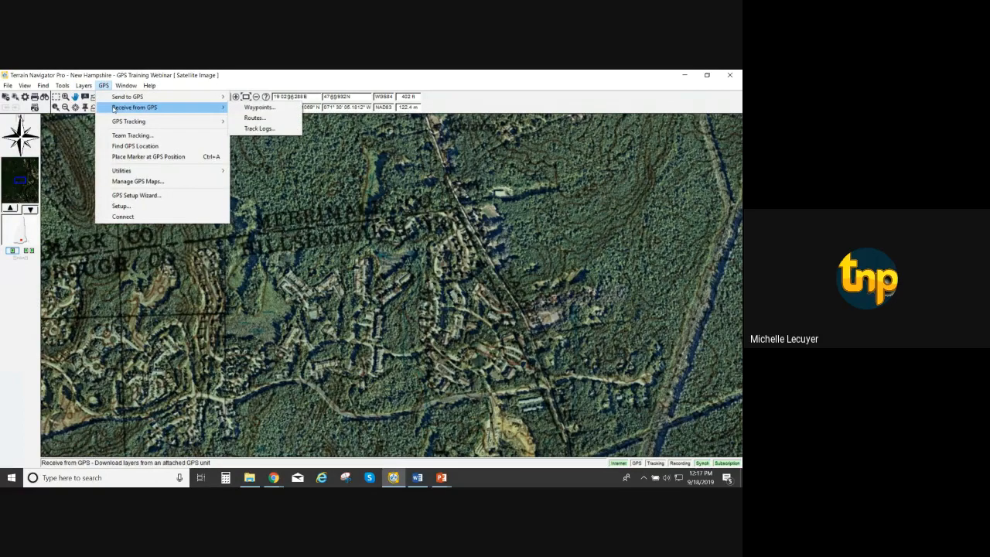
pyautogui.click(260, 128)
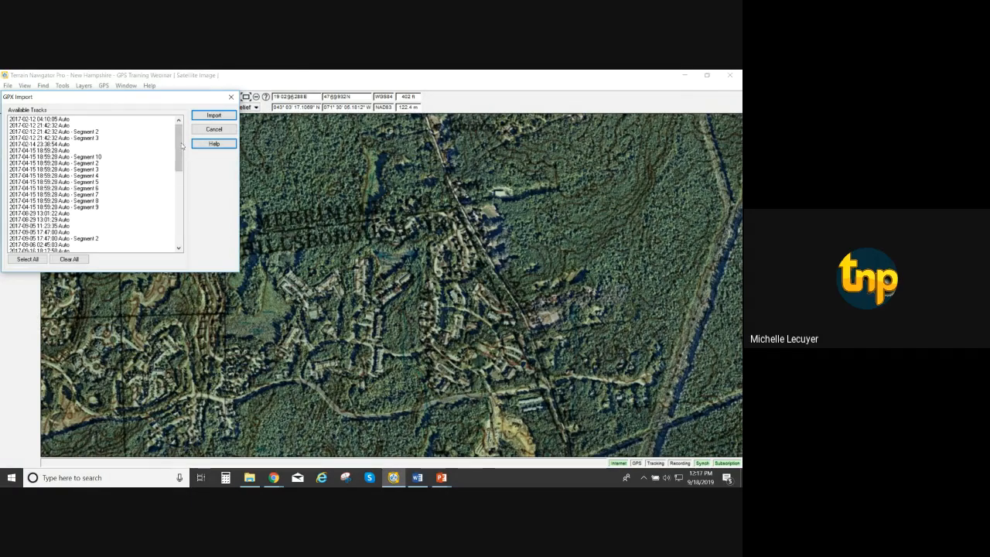
pyautogui.moveTo(179, 148); pyautogui.dragTo(165, 231)
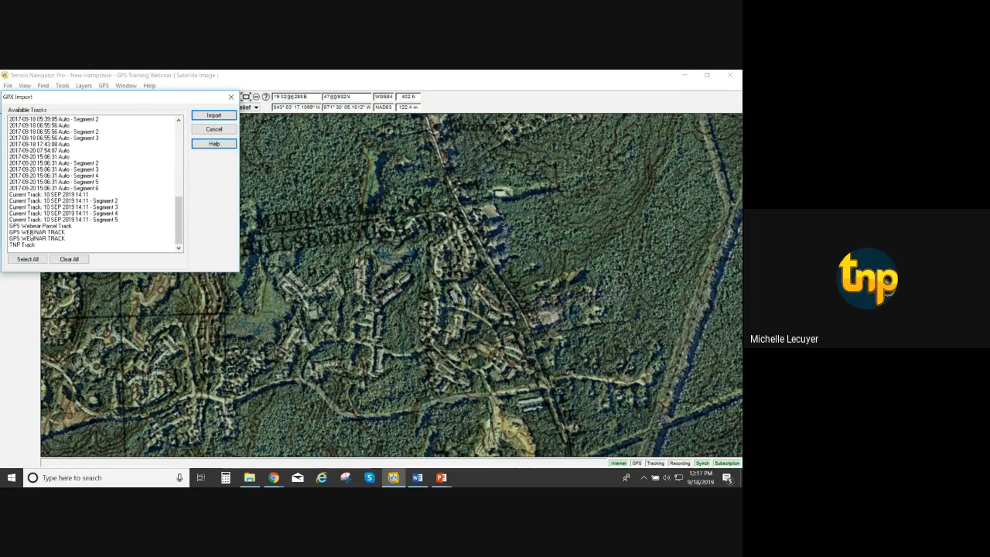
pyautogui.click(228, 131)
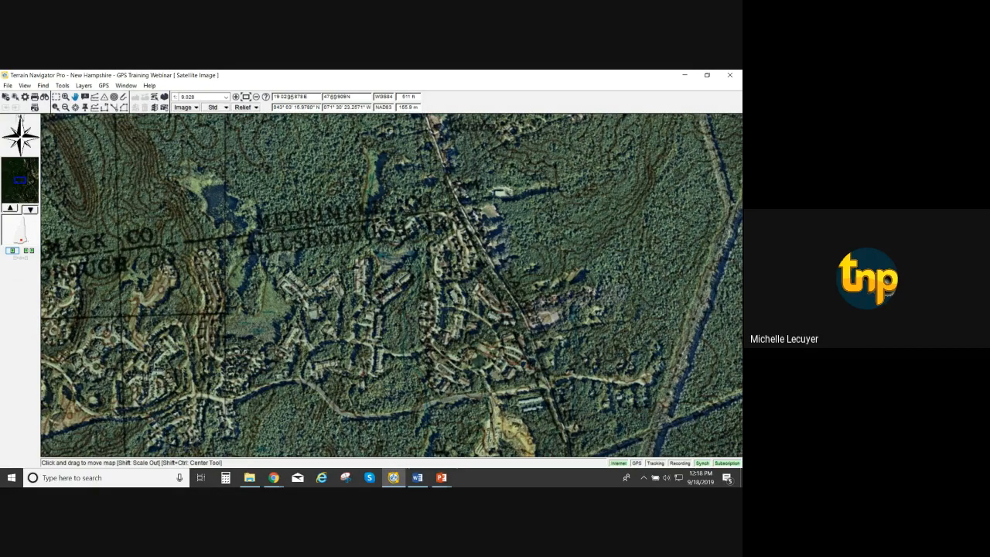
# Switch to the PowerPoint slide show and advance from the Garmin GPSmap 62 slide to the one on TNP markers overlaid on the GPS map.
pyautogui.click(274, 478)
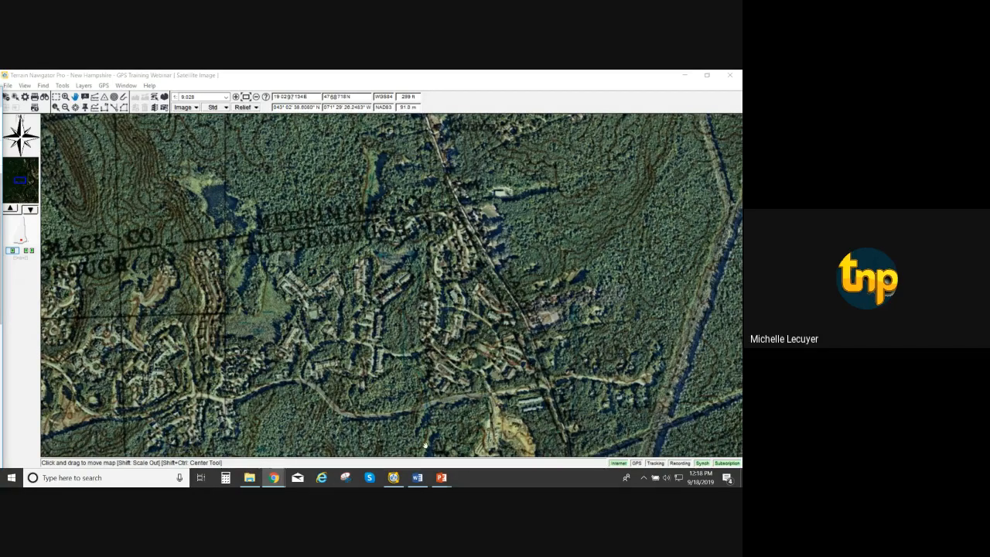
pyautogui.moveTo(438, 481)
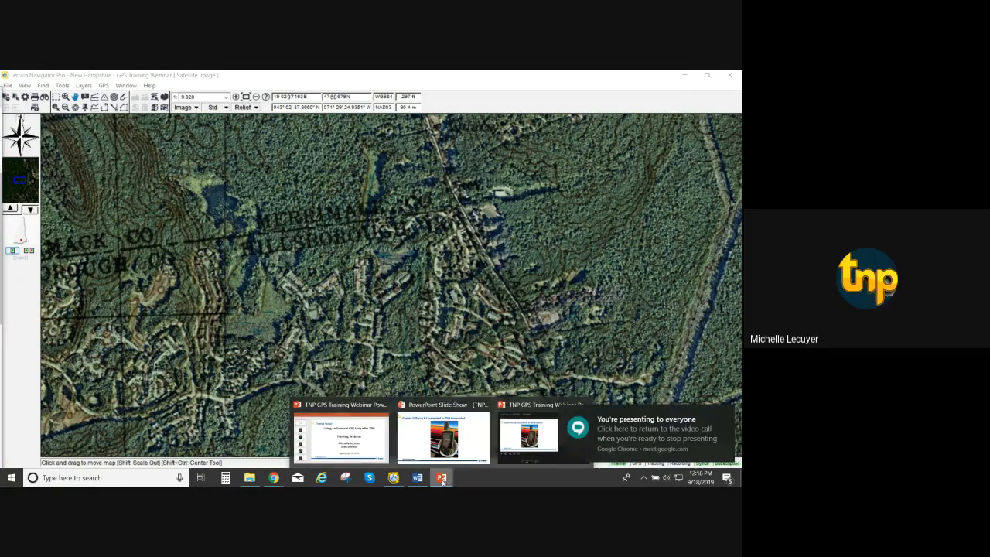
pyautogui.click(728, 414)
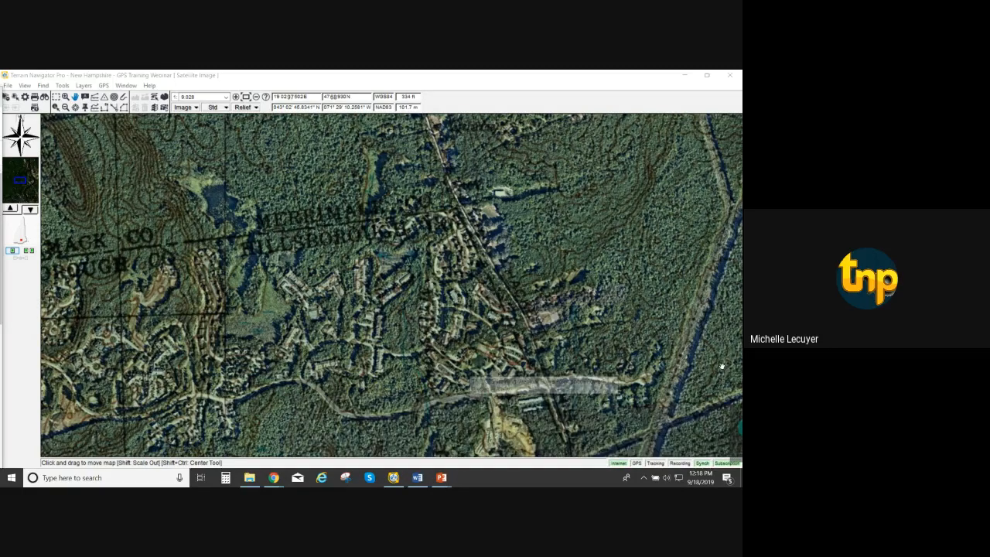
pyautogui.click(684, 75)
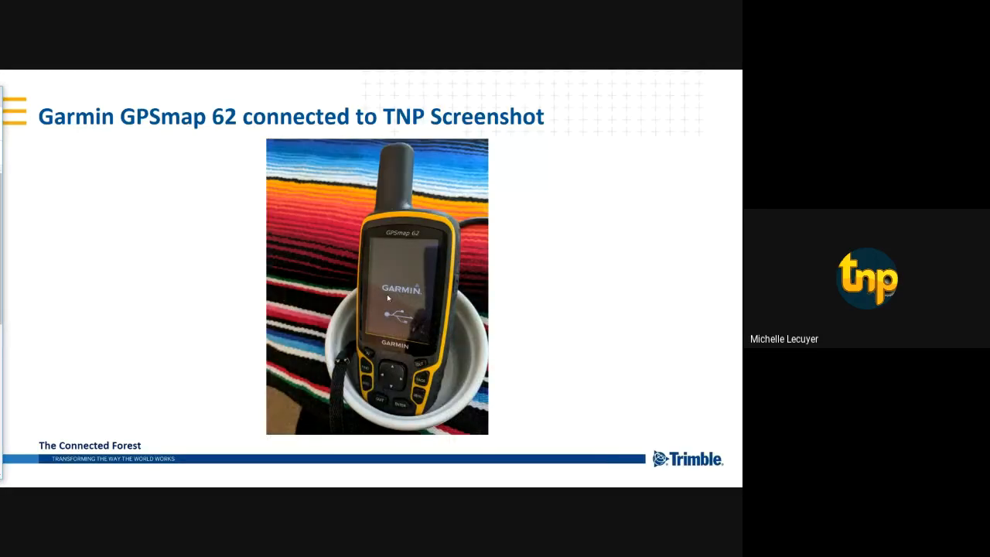
pyautogui.click(389, 298)
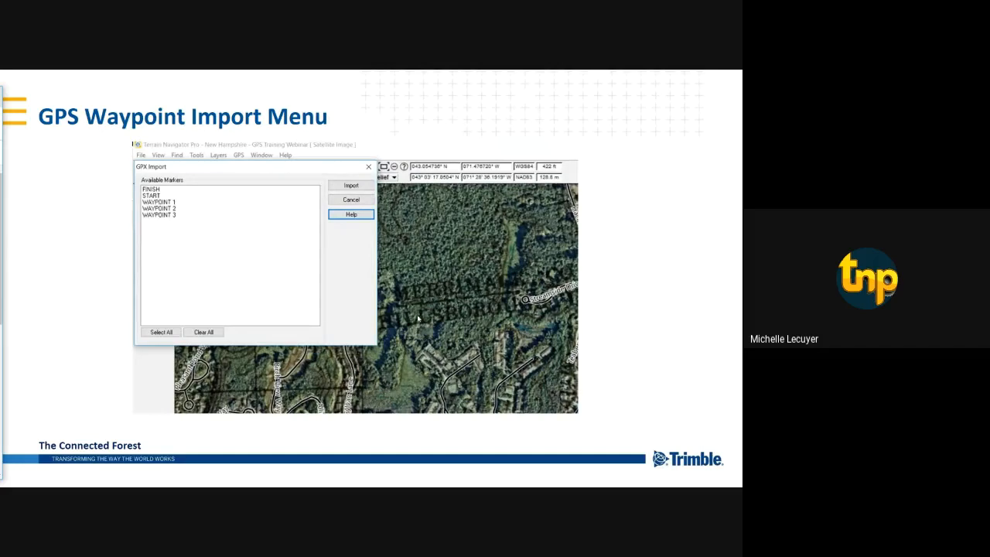
pyautogui.press('Right')
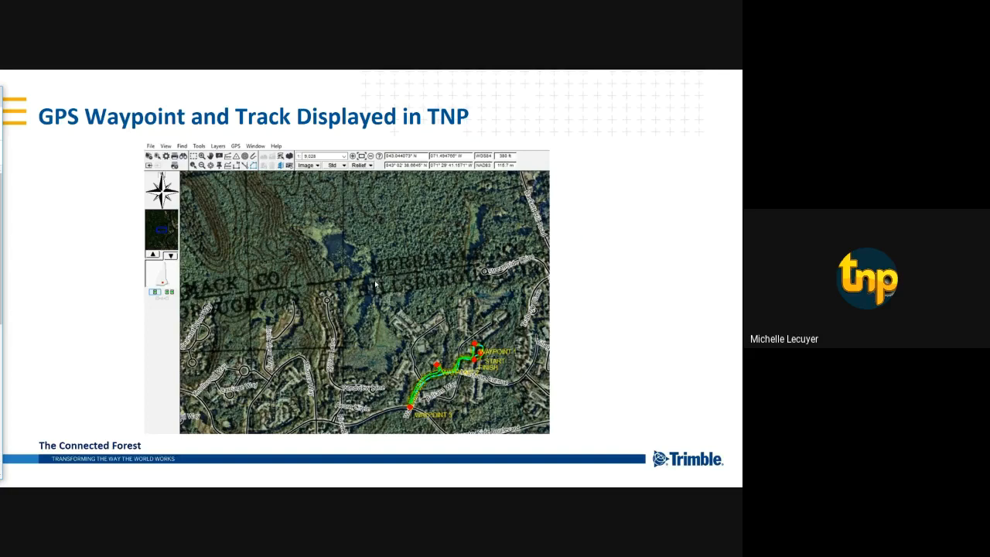
pyautogui.click(376, 284)
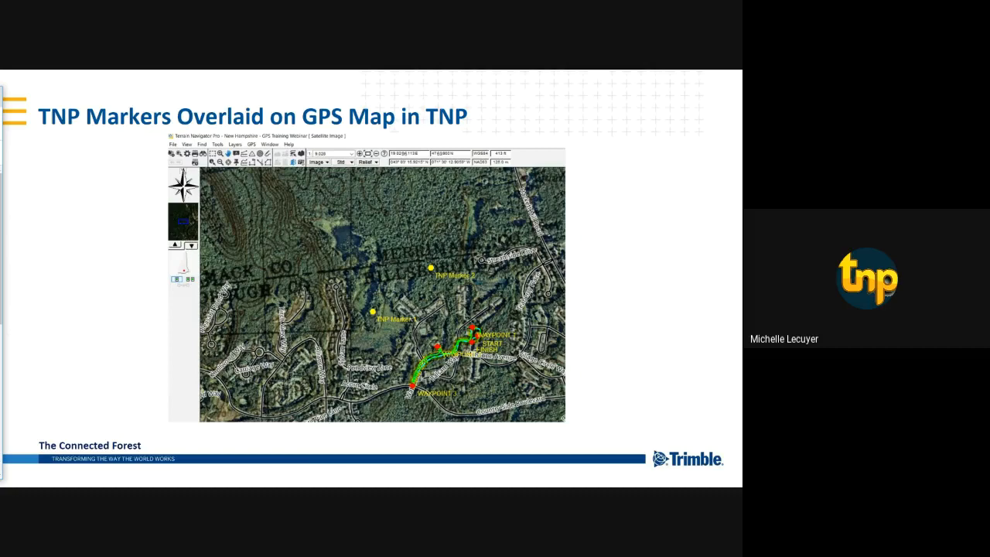
# Switch back to Terrain Navigator Pro and turn on the display of the project layers over the satellite image.
pyautogui.hotkey('alt', 'Tab')
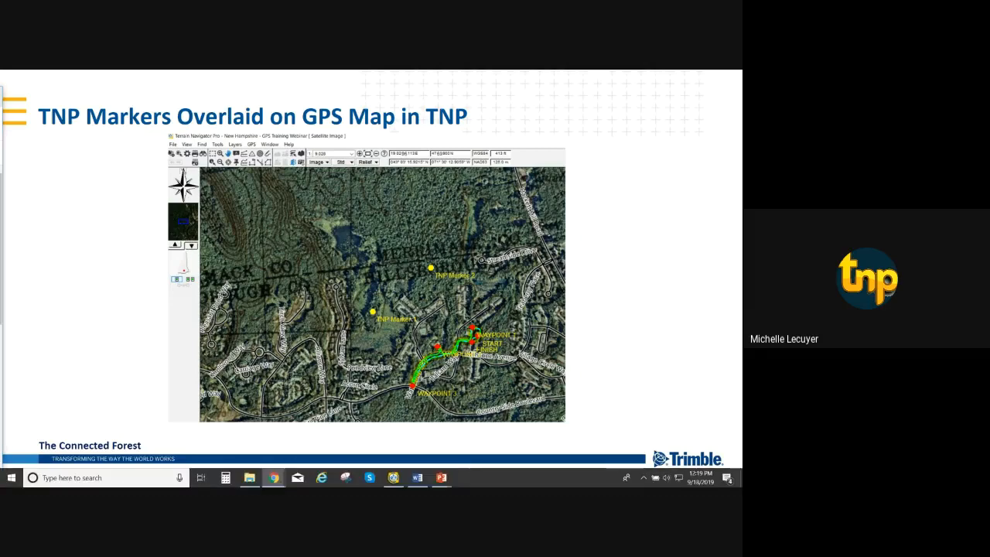
pyautogui.hotkey('alt', 'Tab')
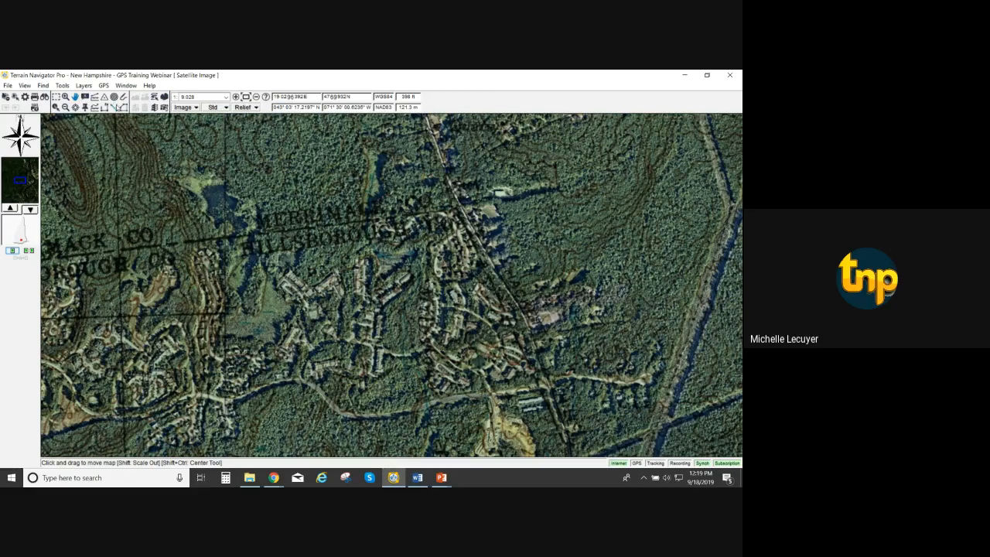
pyautogui.click(154, 108)
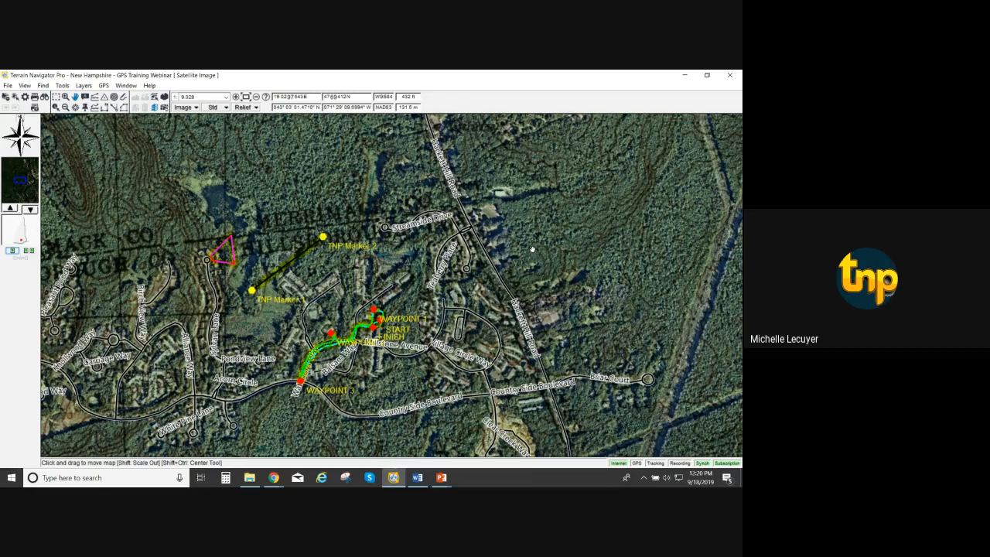
pyautogui.moveTo(527, 244)
pyautogui.moveTo(398, 286)
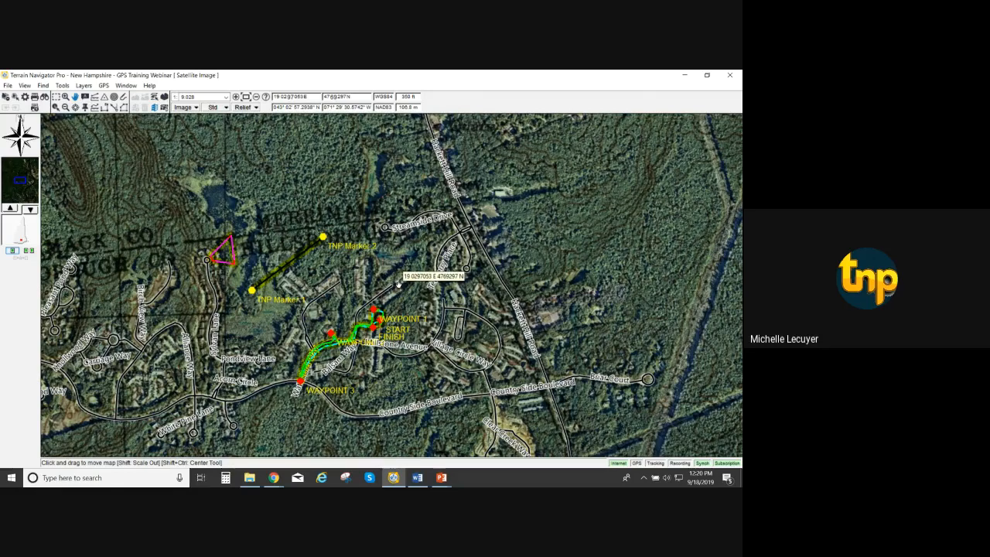
pyautogui.moveTo(338, 252)
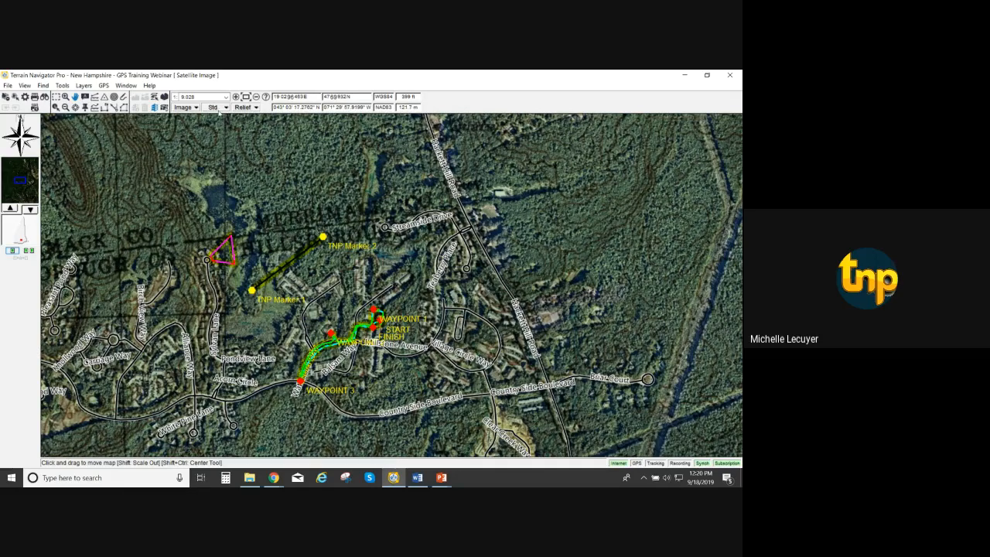
# Turn on the visibility of the Parcels layer on the map.
pyautogui.click(154, 99)
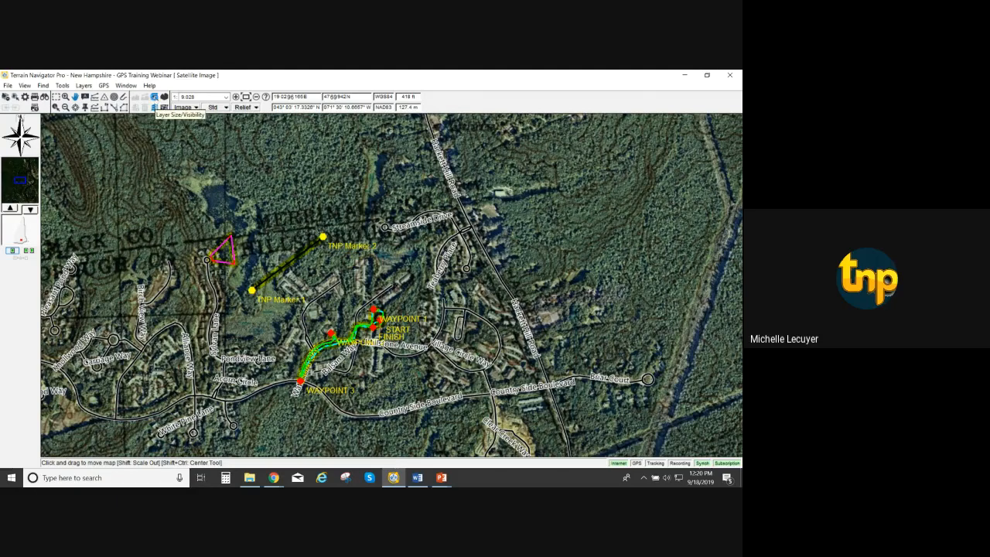
pyautogui.click(156, 209)
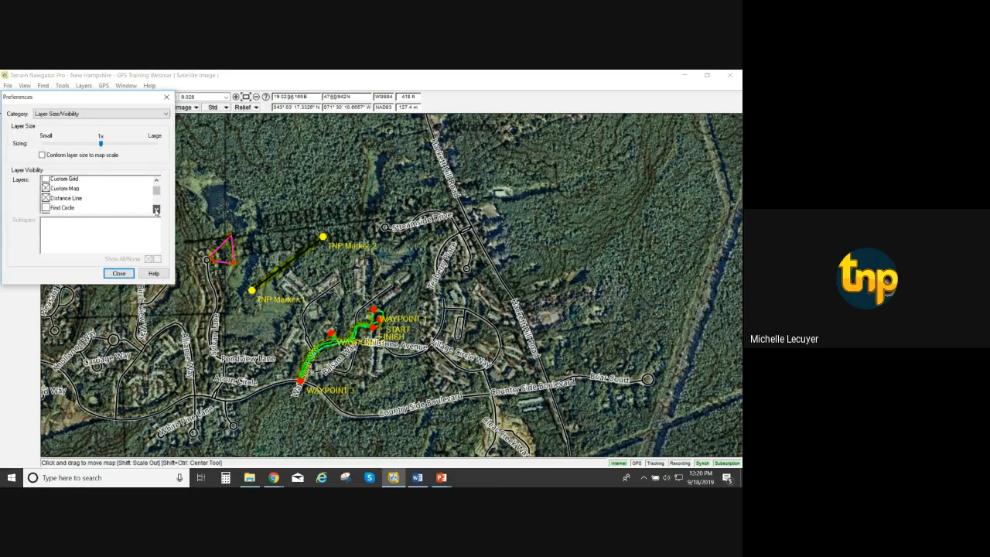
pyautogui.click(157, 210)
pyautogui.click(156, 210)
pyautogui.click(156, 210)
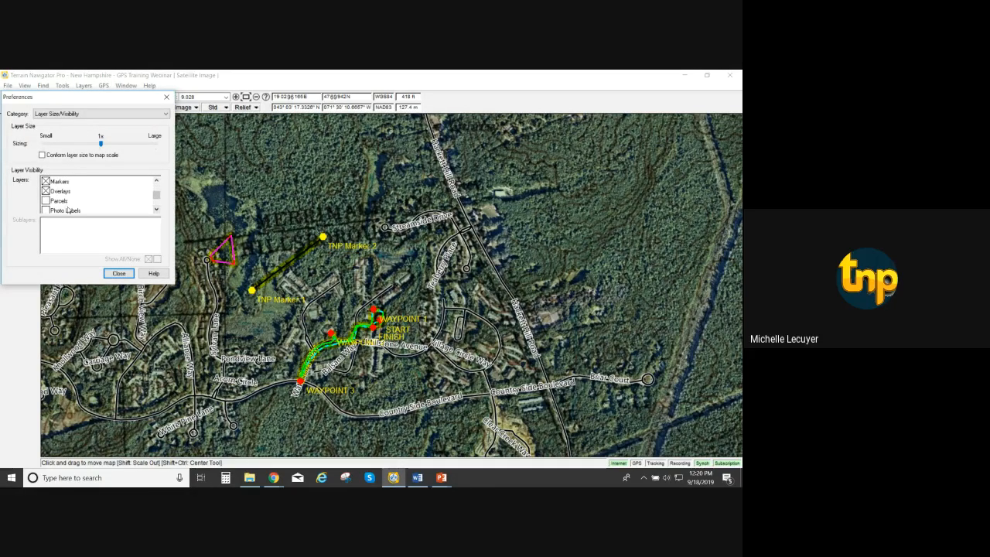
pyautogui.click(45, 201)
pyautogui.click(118, 274)
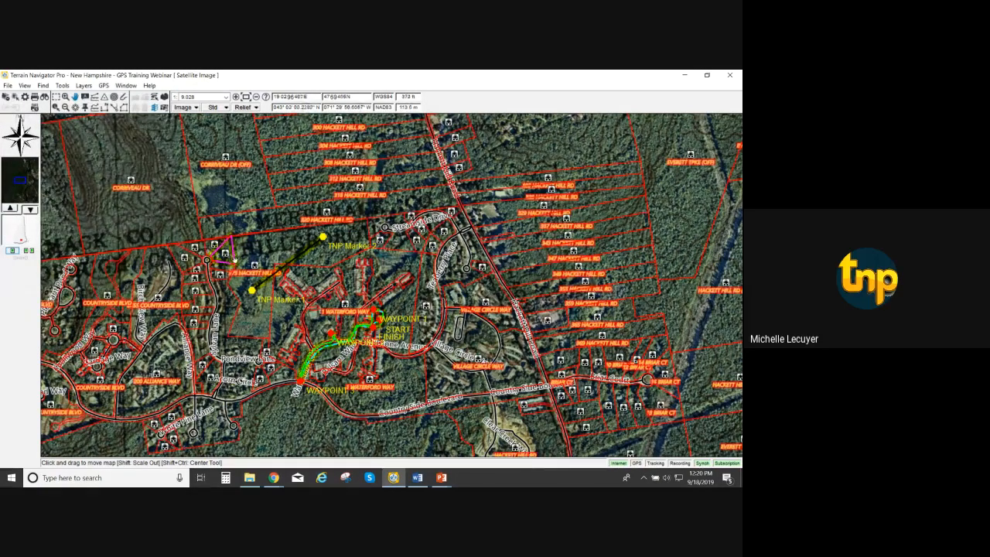
# Create a track with the suggested name from the boundary of the parcel around the pond, north of the pink triangle.
pyautogui.moveTo(233, 259)
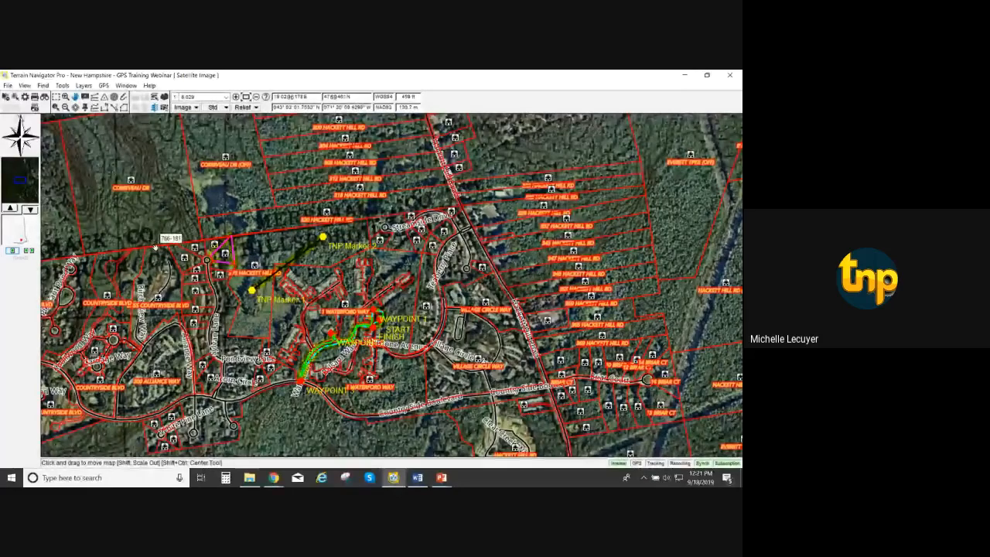
pyautogui.rightClick(196, 199)
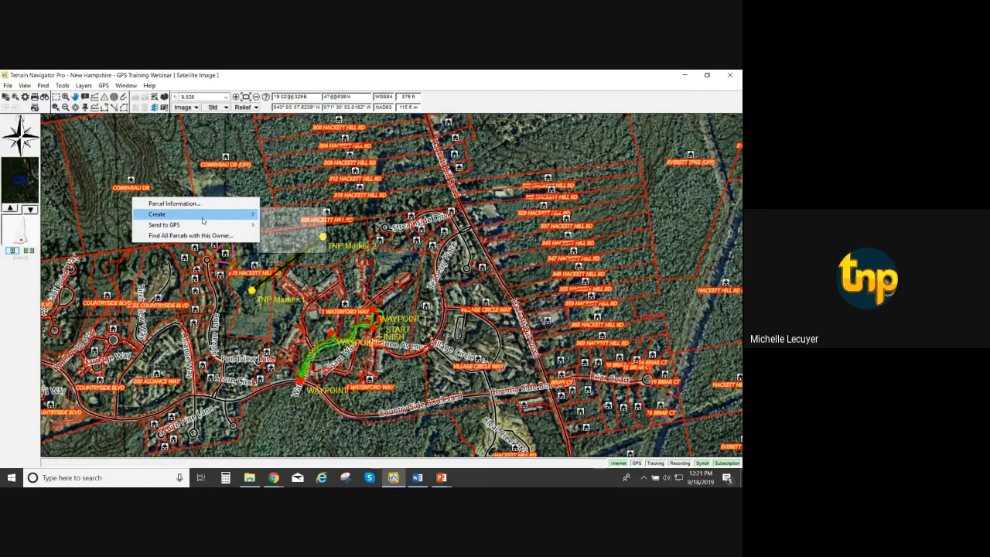
pyautogui.moveTo(246, 214)
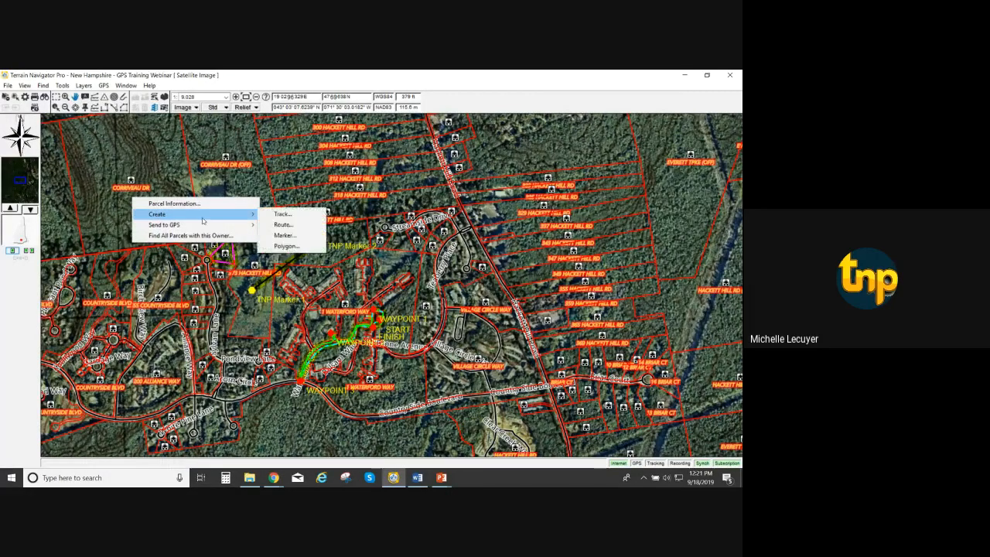
pyautogui.click(280, 214)
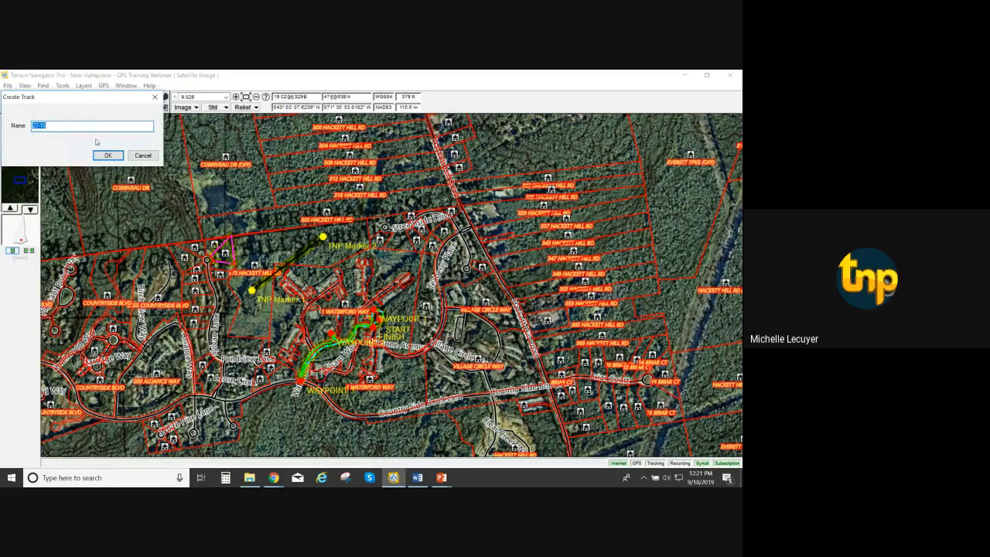
pyautogui.click(112, 156)
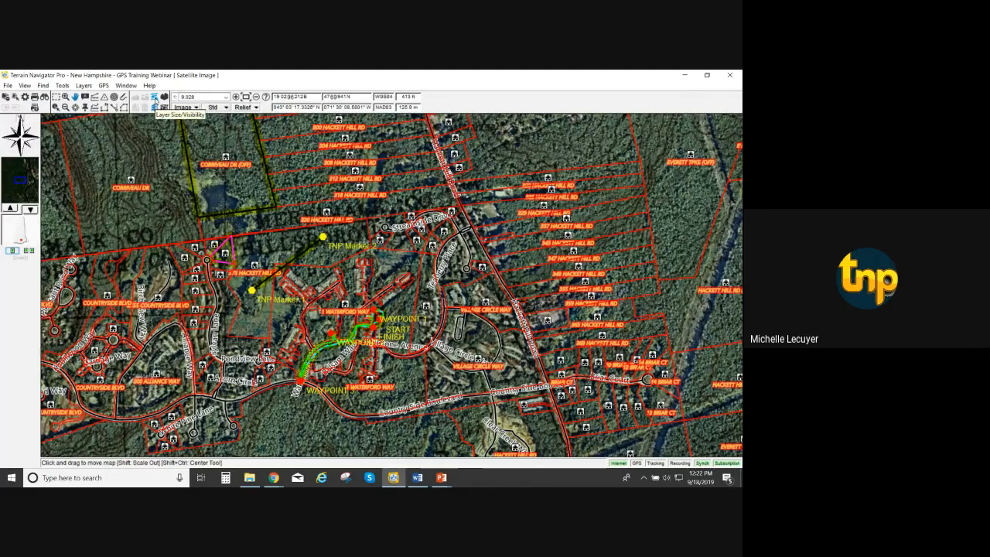
# Turn off the visibility of the Parcels layer in the layer size and visibility preferences.
pyautogui.click(154, 98)
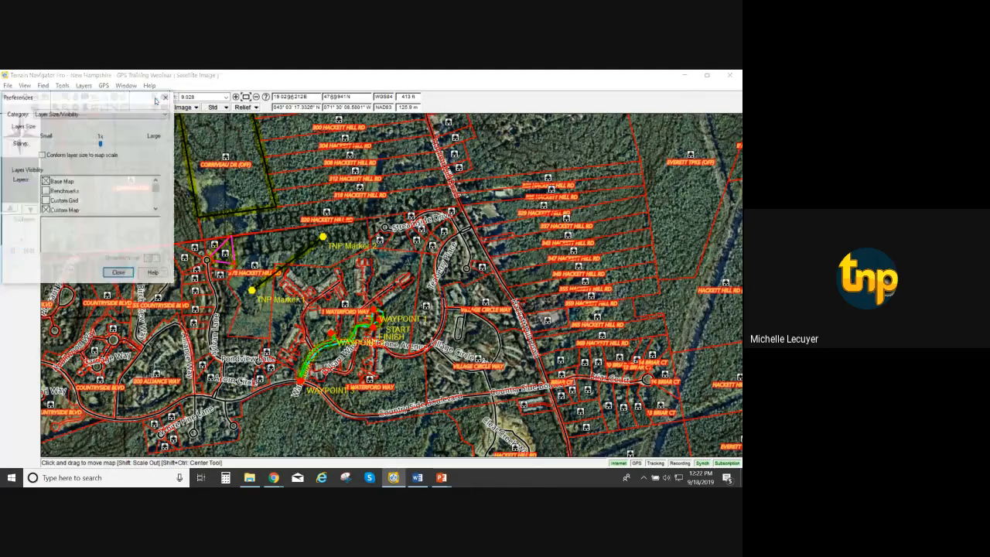
pyautogui.click(157, 209)
pyautogui.click(156, 210)
pyautogui.click(157, 210)
pyautogui.click(156, 210)
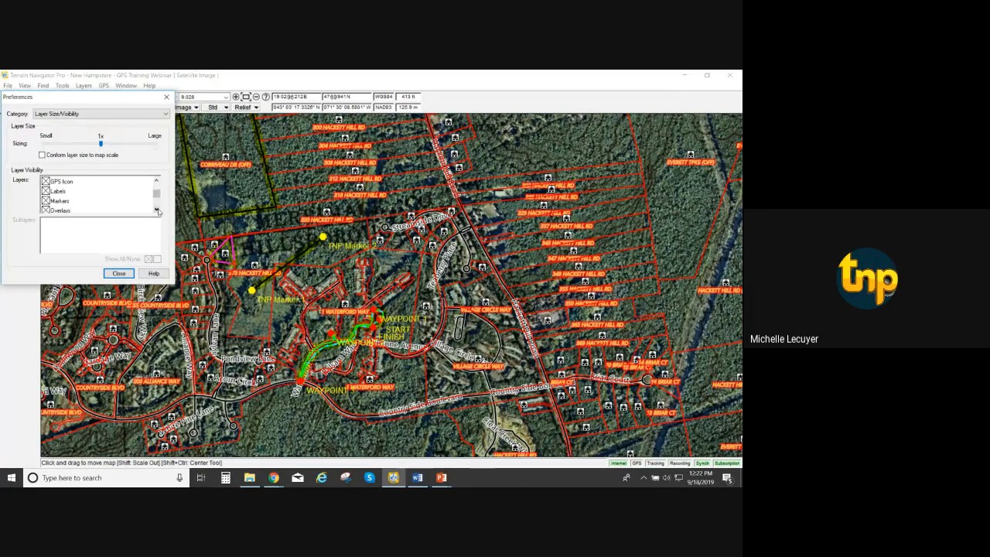
pyautogui.click(156, 210)
pyautogui.click(156, 209)
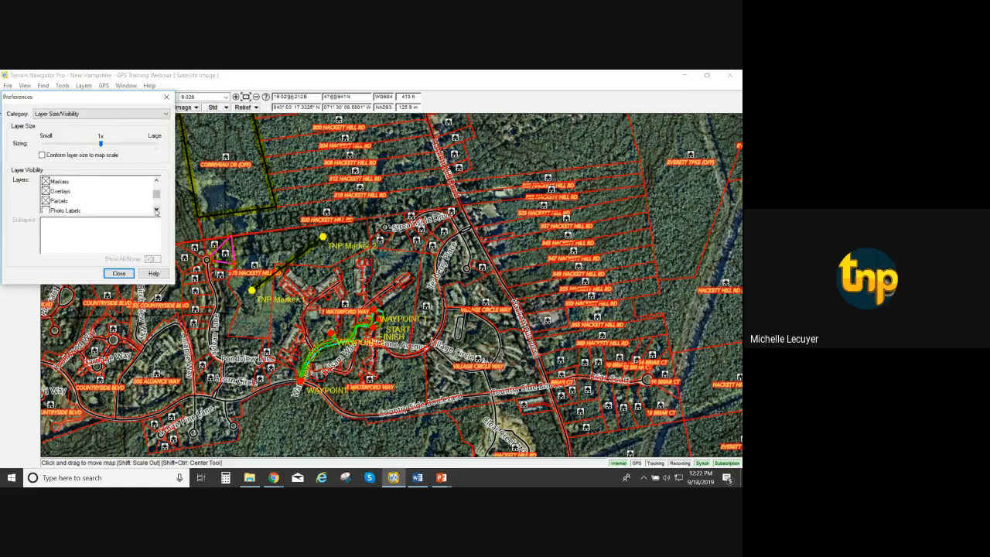
pyautogui.click(59, 200)
pyautogui.click(114, 275)
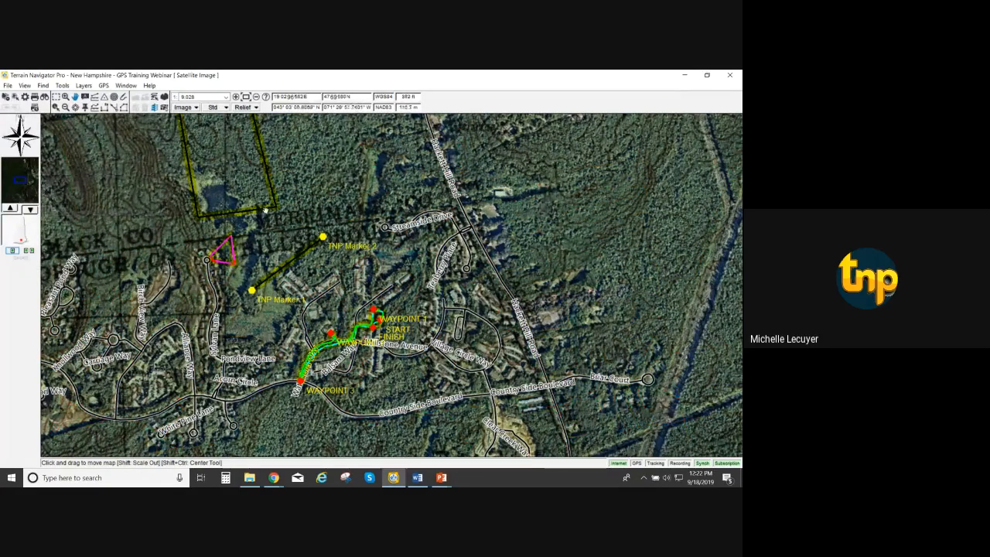
# Hide only the new parcel-boundary track among the sublayers of the Tracks layer.
pyautogui.moveTo(265, 209)
pyautogui.moveTo(230, 249)
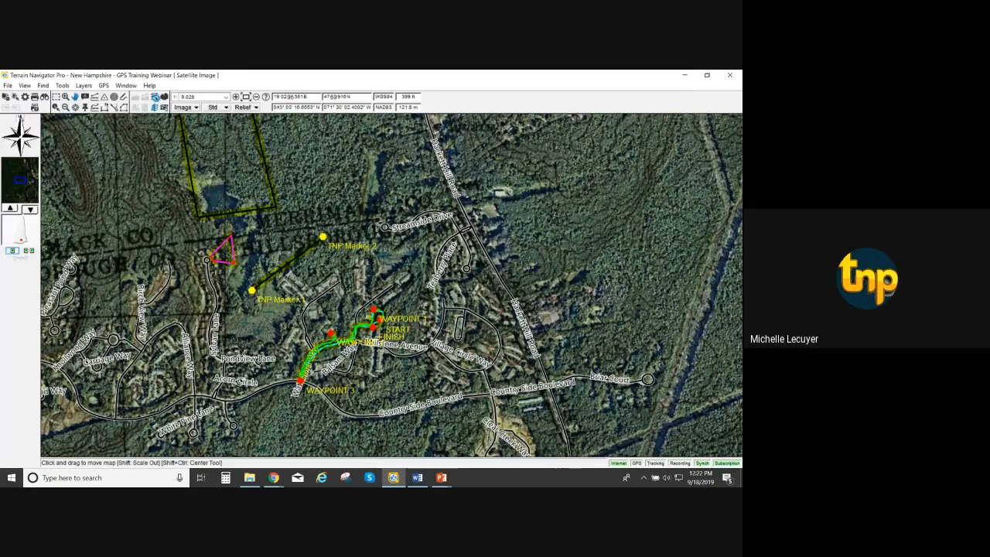
pyautogui.click(156, 99)
pyautogui.moveTo(157, 189); pyautogui.dragTo(160, 213)
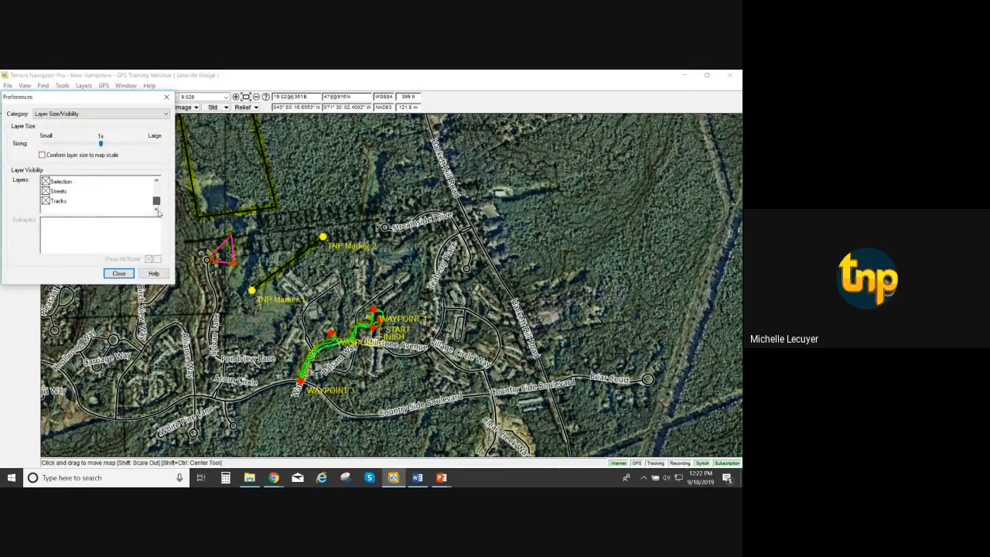
pyautogui.click(45, 201)
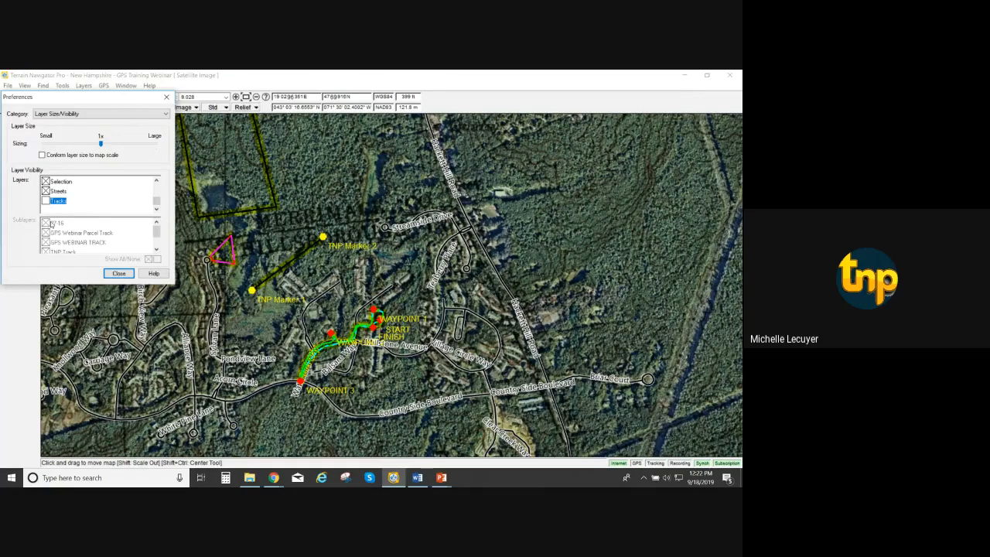
pyautogui.click(45, 201)
pyautogui.click(45, 223)
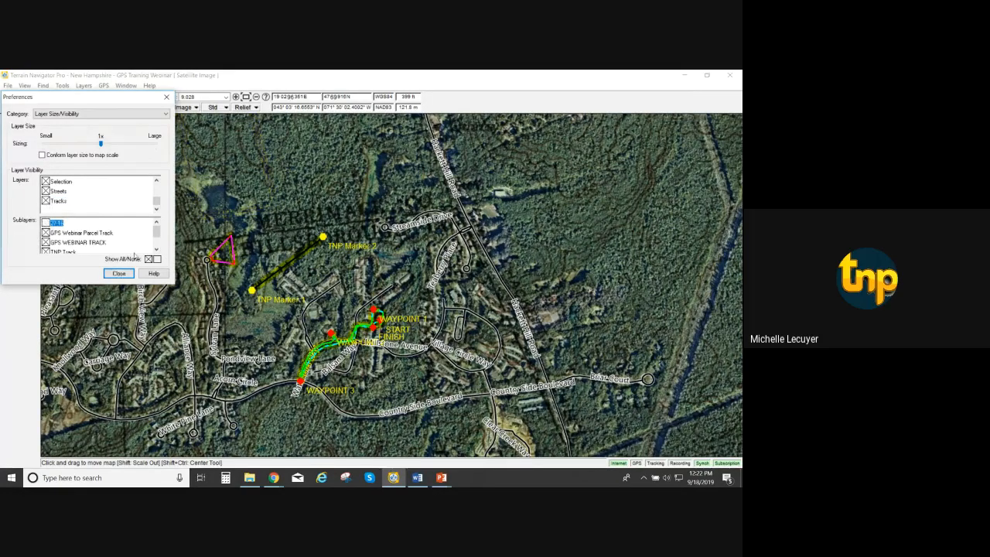
pyautogui.click(117, 274)
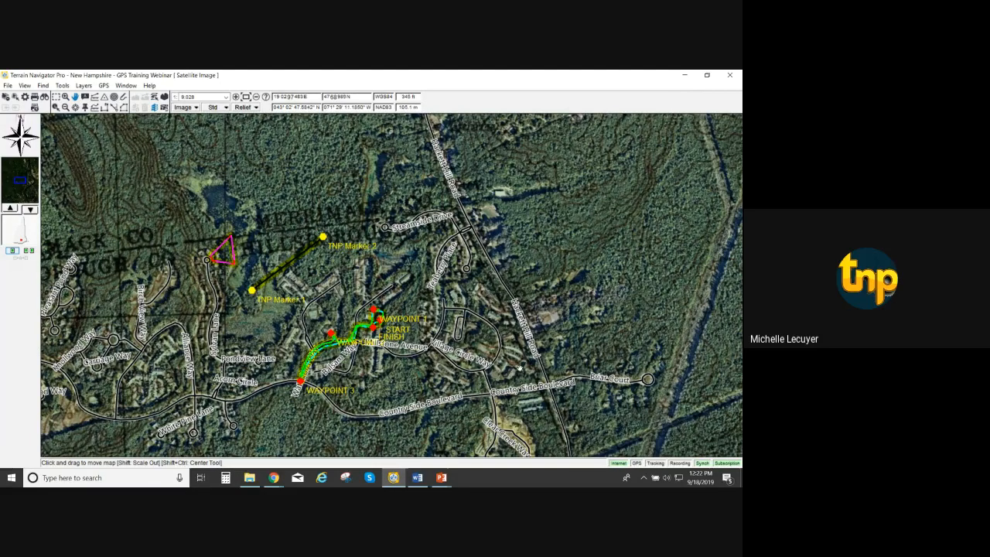
# Switch to the PowerPoint slides to view the TNP markers before and after export, then return to Terrain Navigator Pro.
pyautogui.click(685, 78)
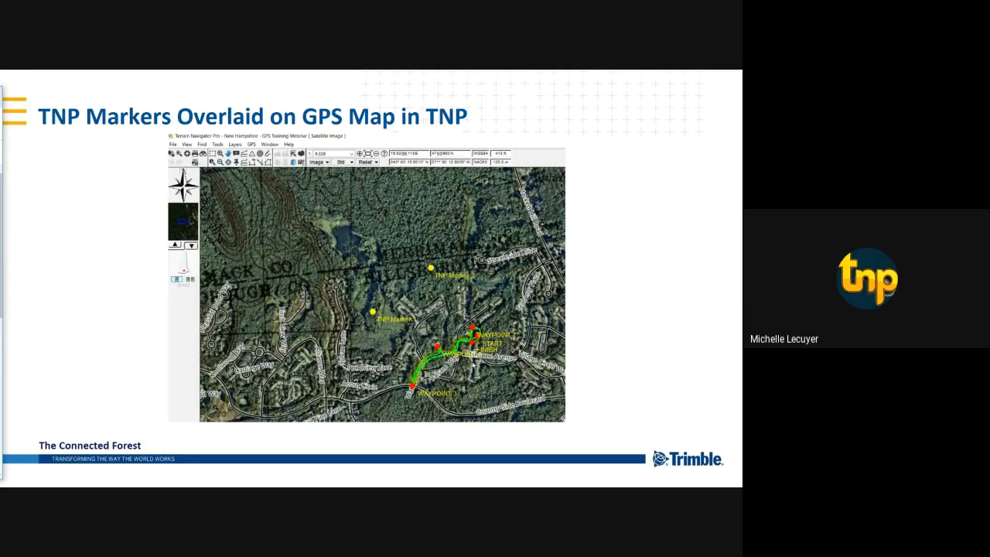
pyautogui.click(470, 350)
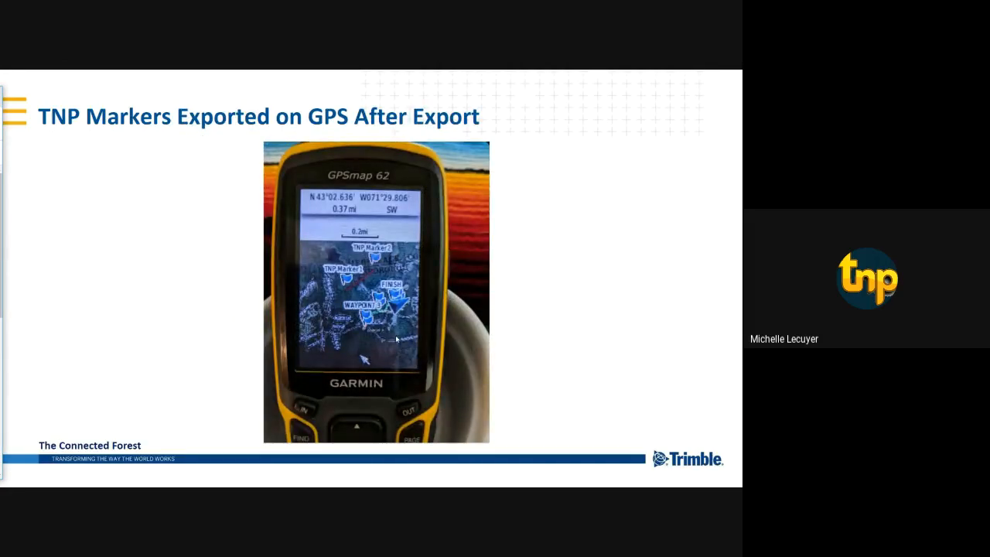
pyautogui.press('Left')
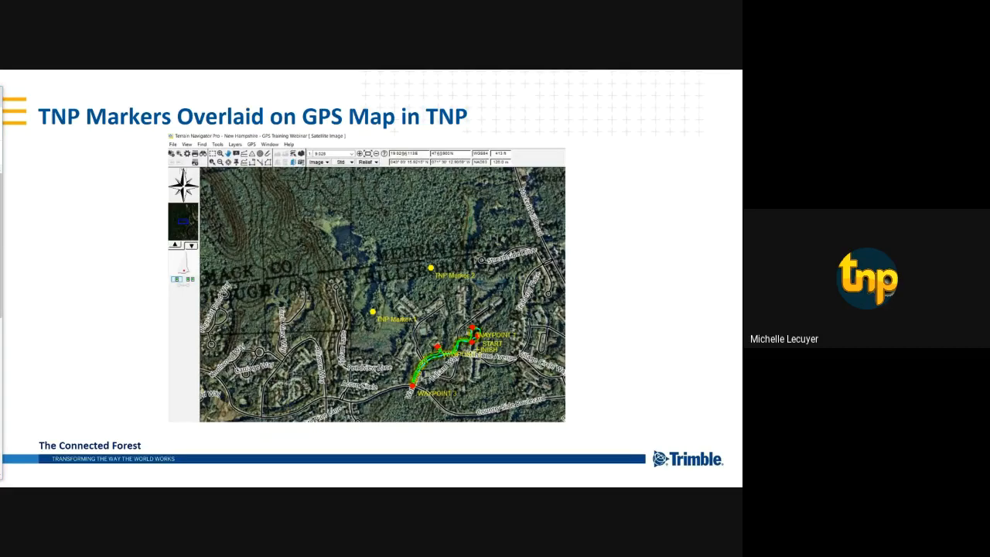
pyautogui.hotkey('alt', 'Tab')
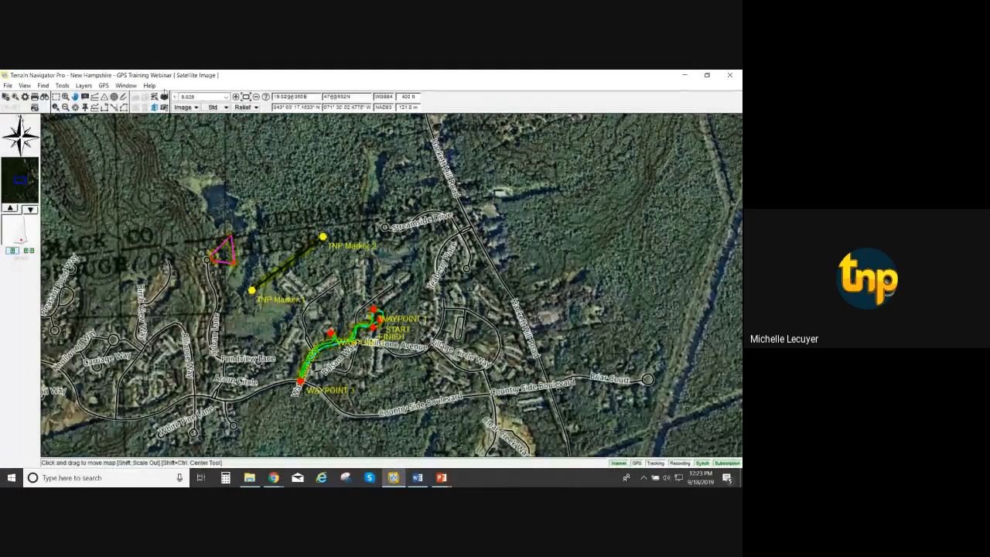
# Review the markers available for export to the GPS and the other layer types that can be sent to it.
pyautogui.click(104, 86)
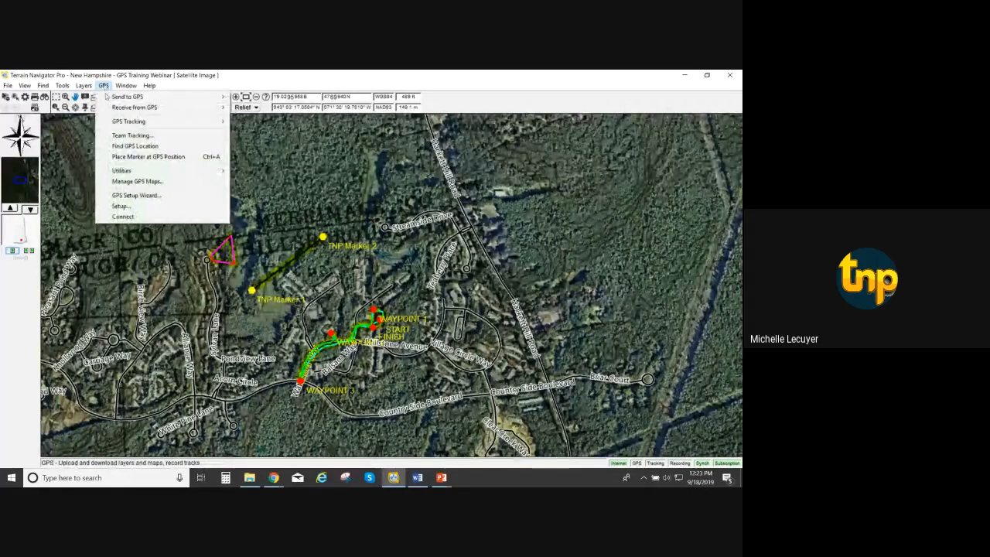
pyautogui.moveTo(106, 103)
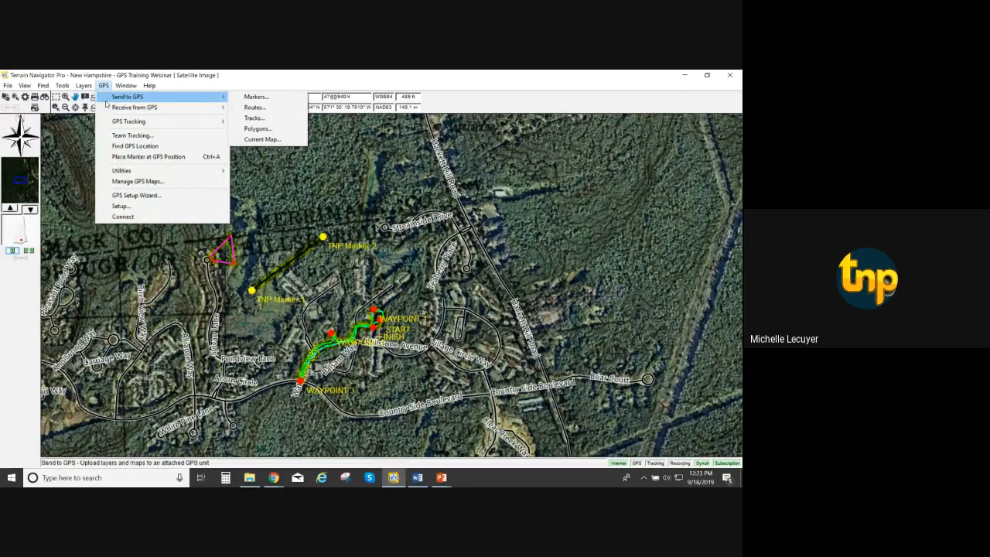
pyautogui.click(259, 97)
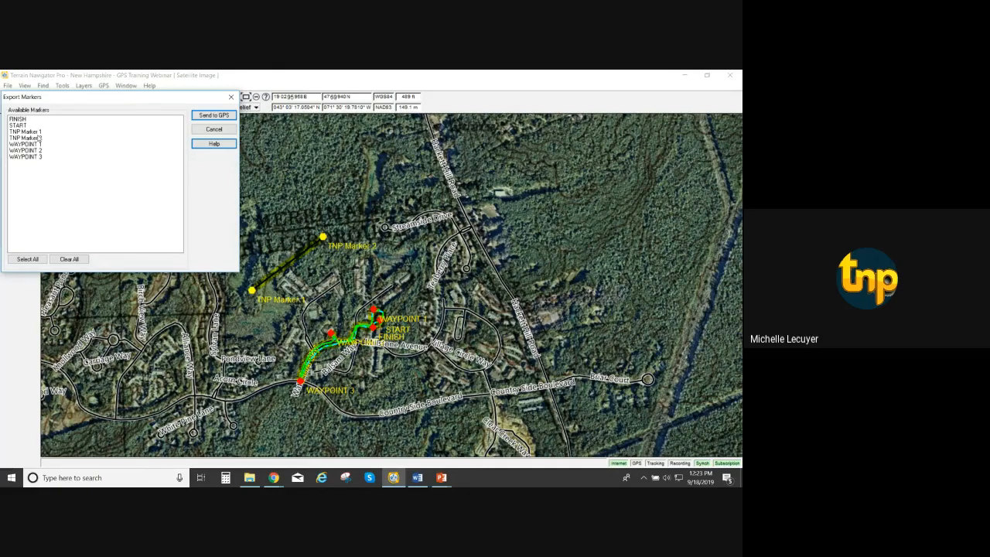
pyautogui.click(214, 129)
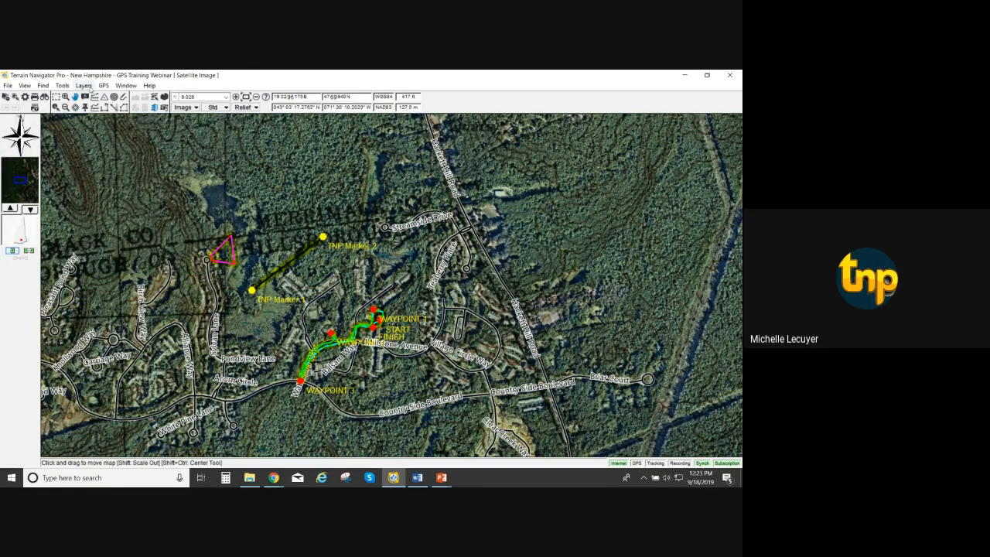
pyautogui.click(126, 86)
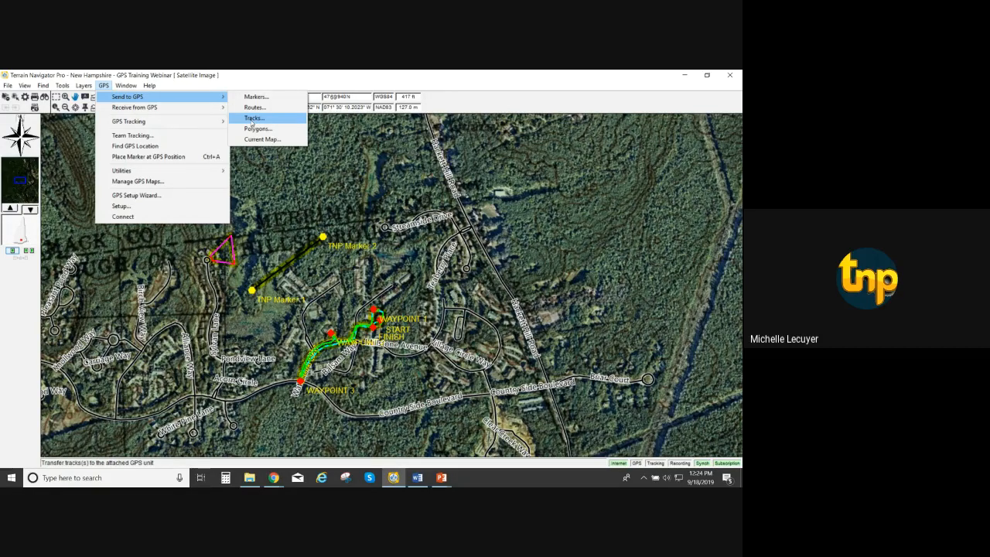
pyautogui.click(283, 75)
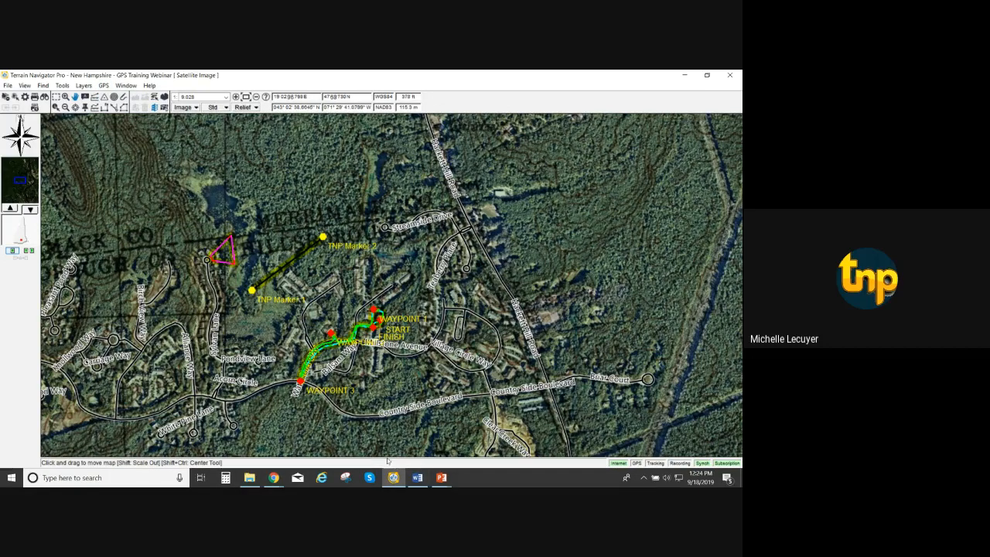
# Switch to the PowerPoint slides and view the exported TNP markers, the added track and the land track on the GPS.
pyautogui.click(684, 75)
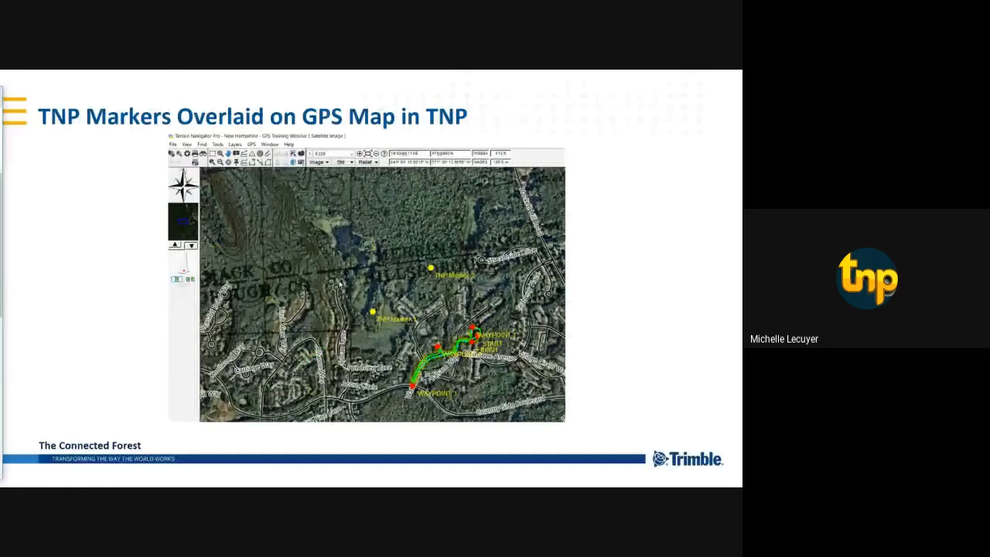
pyautogui.click(442, 292)
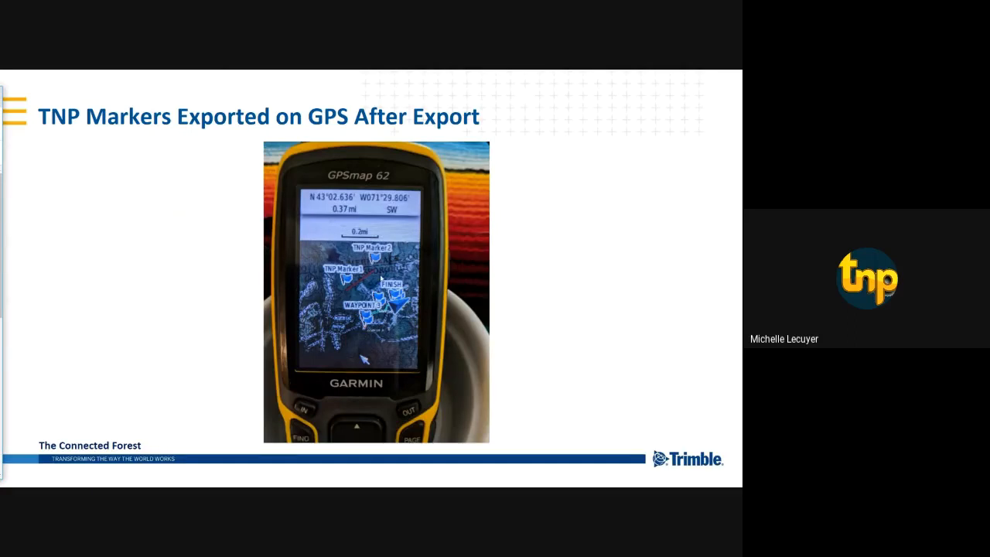
pyautogui.click(381, 279)
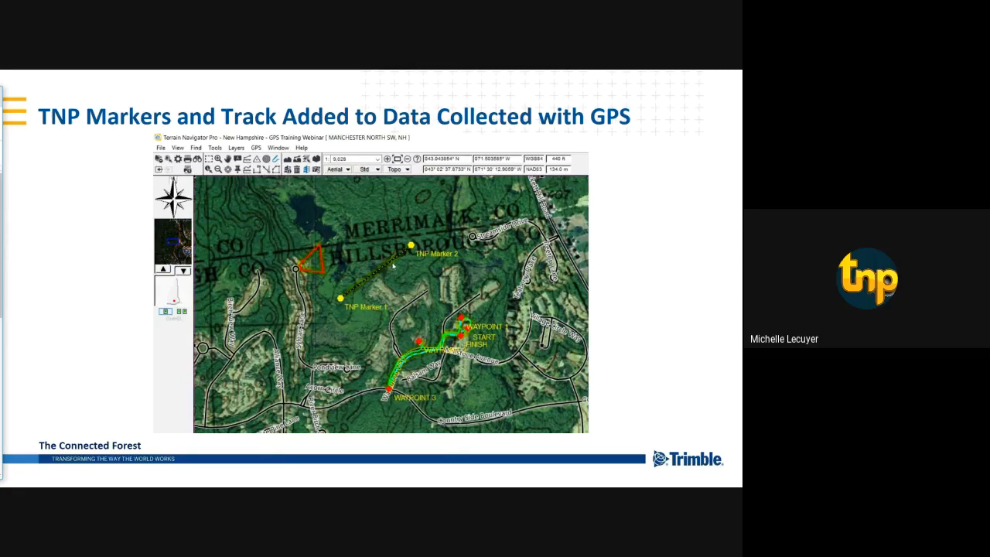
pyautogui.click(490, 282)
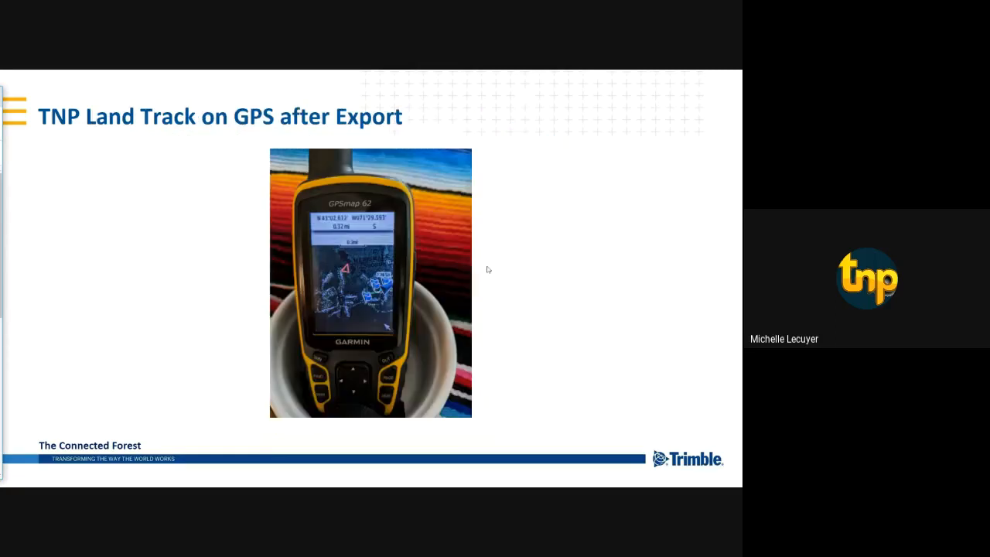
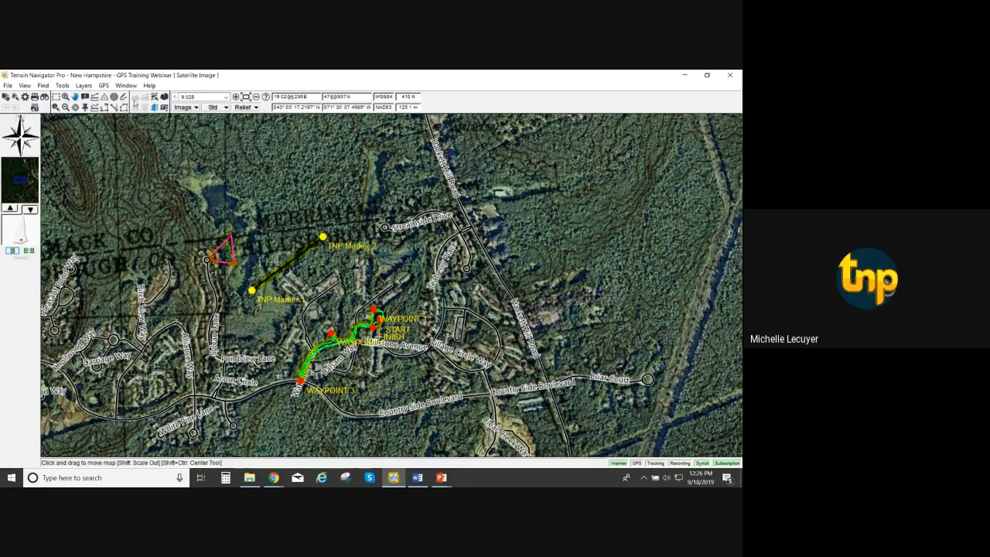
# Select a rectangular map area around Quality Drive, extending from the turnpike interchange east to the river.
pyautogui.click(75, 98)
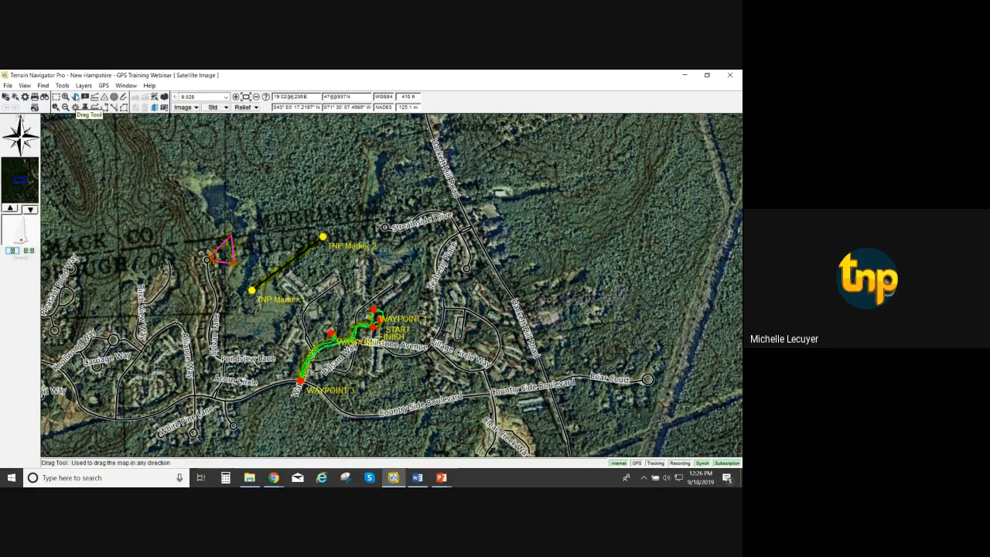
pyautogui.moveTo(534, 320); pyautogui.dragTo(92, 311)
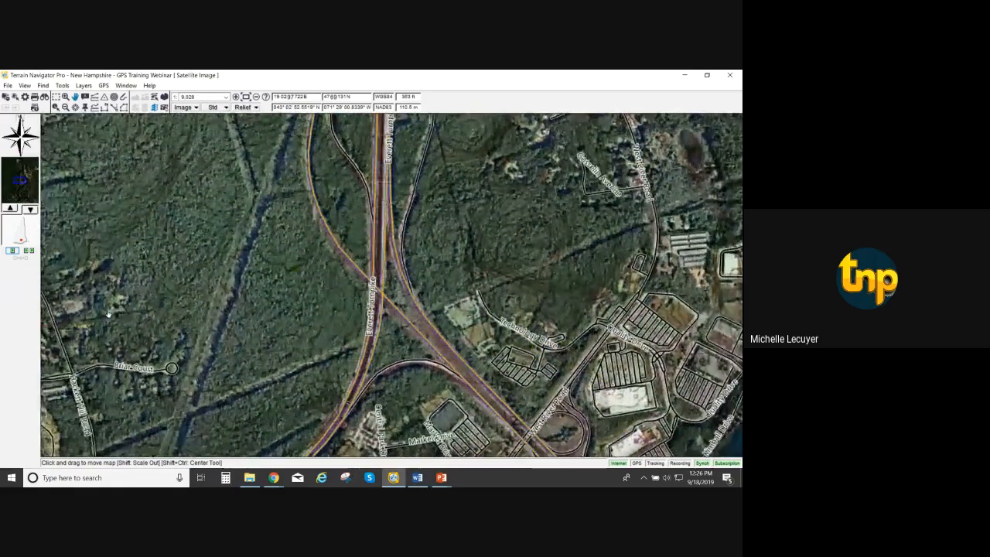
pyautogui.moveTo(304, 317); pyautogui.dragTo(112, 378)
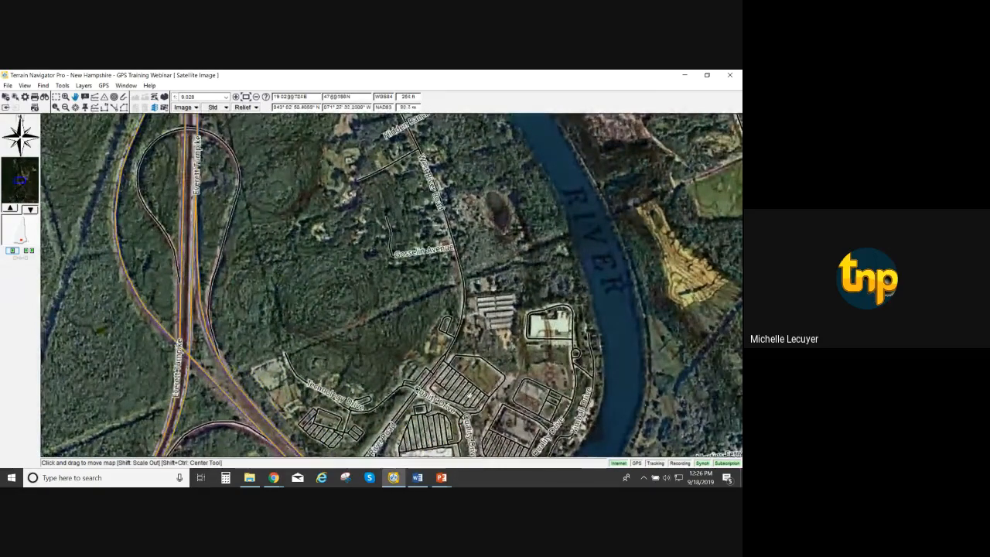
pyautogui.moveTo(458, 378); pyautogui.dragTo(368, 277)
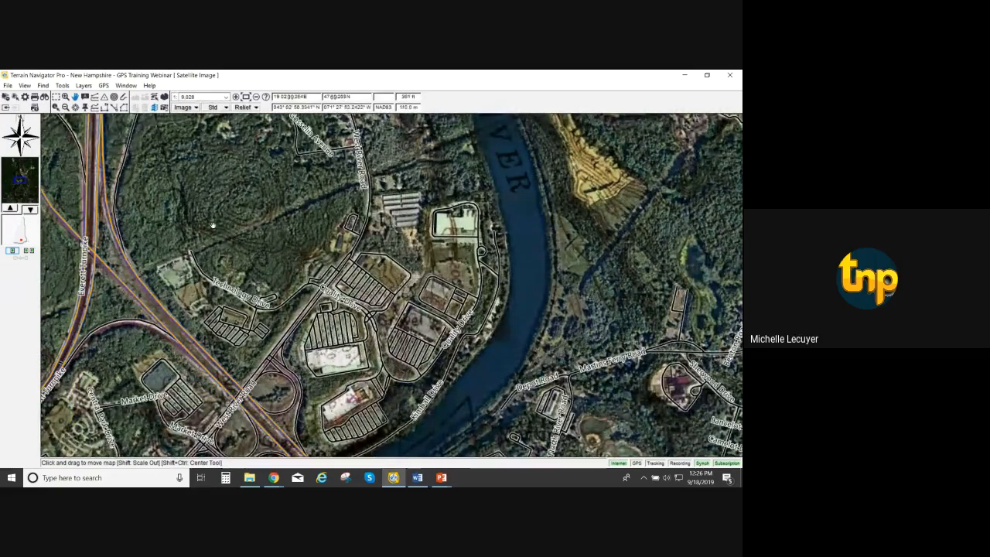
pyautogui.click(58, 98)
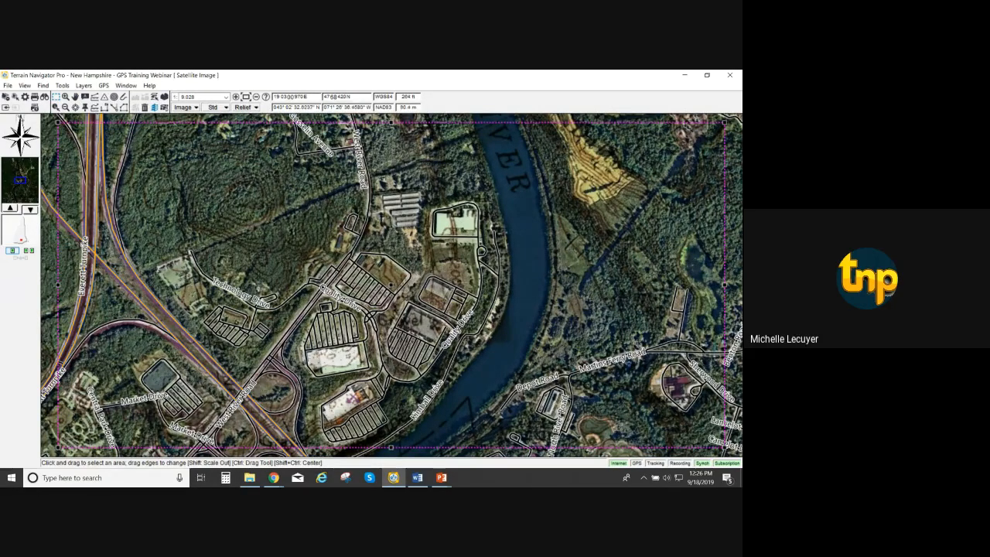
pyautogui.moveTo(725, 447); pyautogui.dragTo(533, 419)
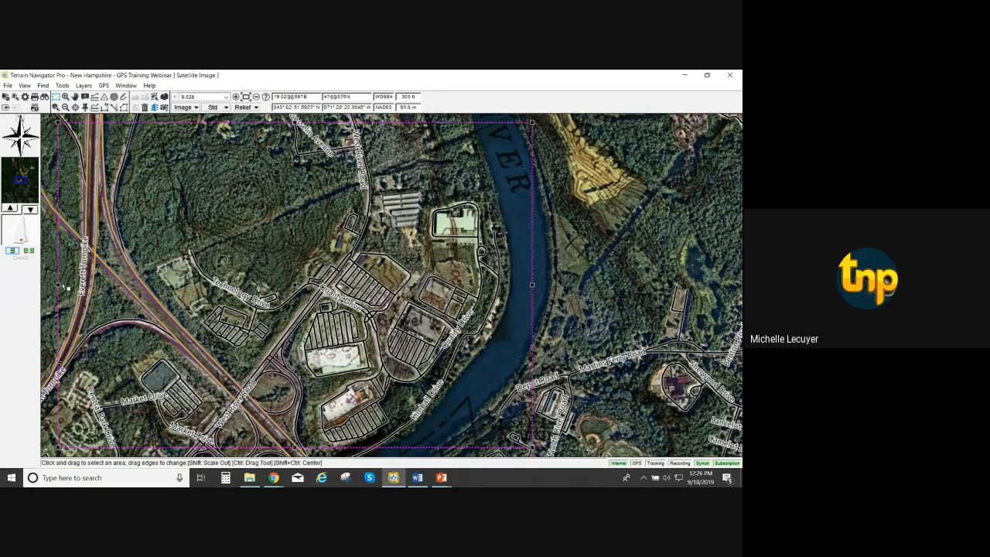
pyautogui.moveTo(59, 285); pyautogui.dragTo(212, 286)
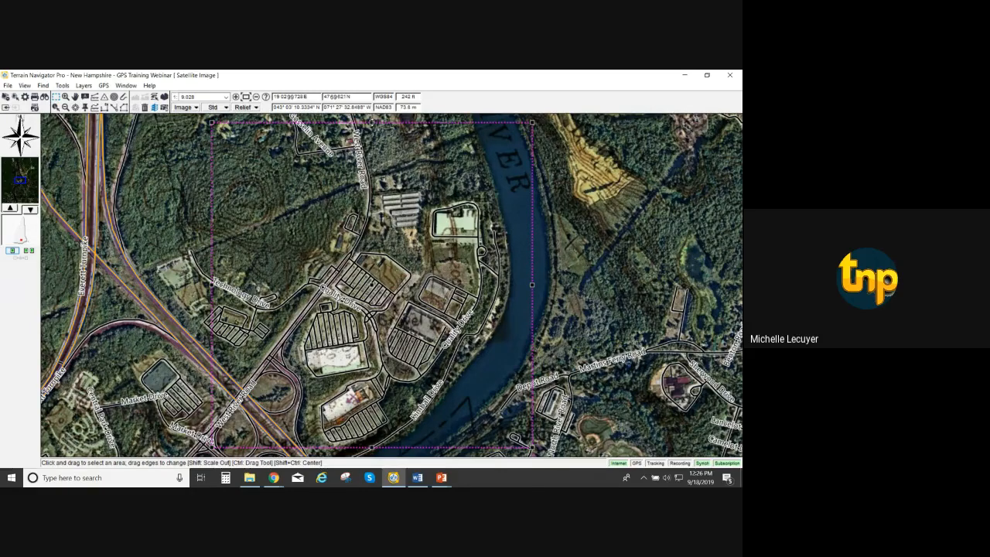
pyautogui.moveTo(372, 122); pyautogui.dragTo(373, 193)
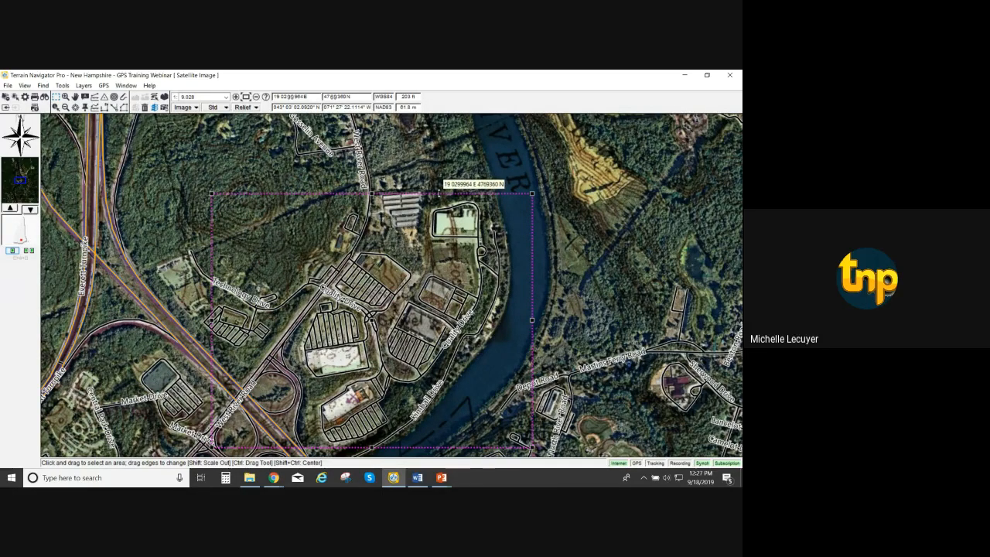
# Try to send the selected satellite imagery area to the GPS as a map.
pyautogui.rightClick(439, 193)
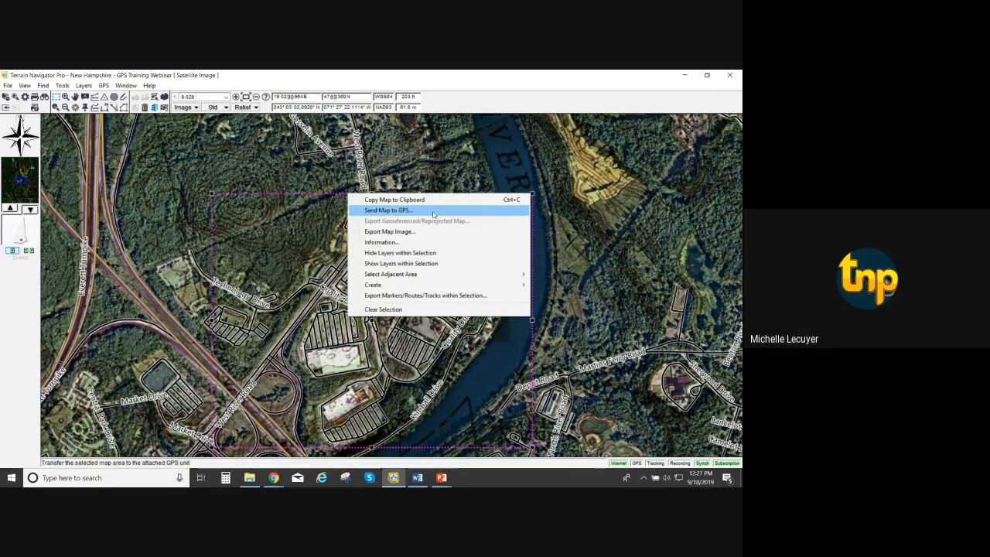
pyautogui.click(434, 213)
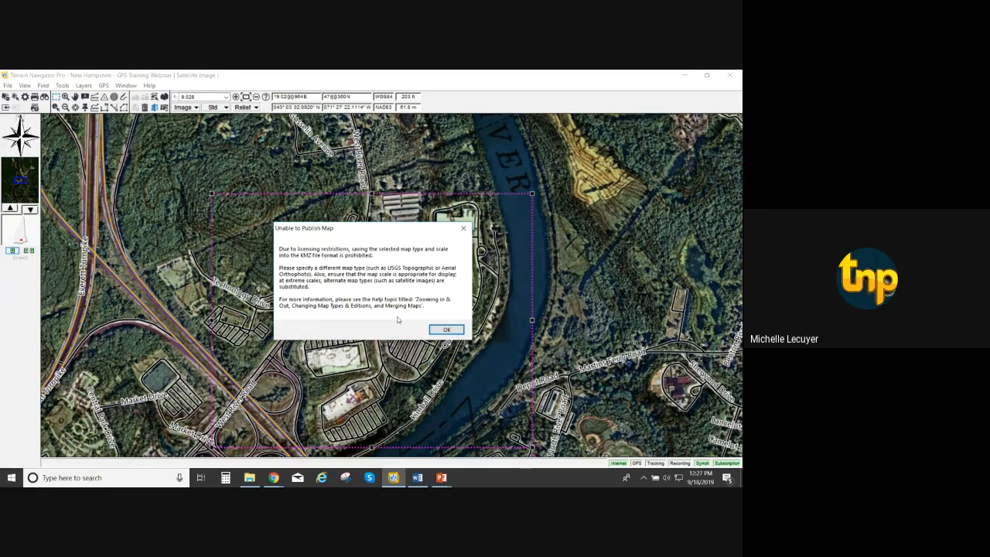
pyautogui.click(464, 228)
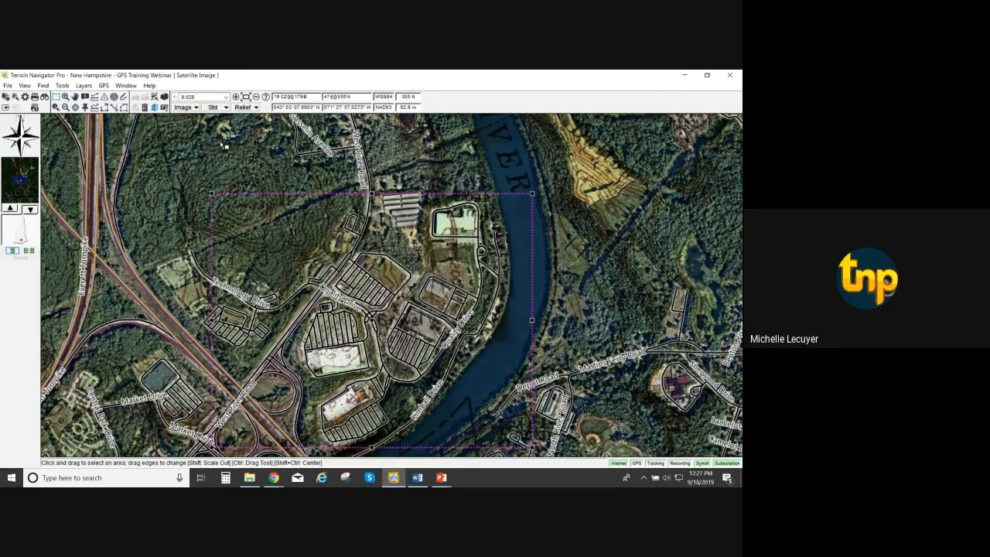
# Change the map type to Aerial OrthoPhoto and merge it with the Topo map.
pyautogui.click(197, 108)
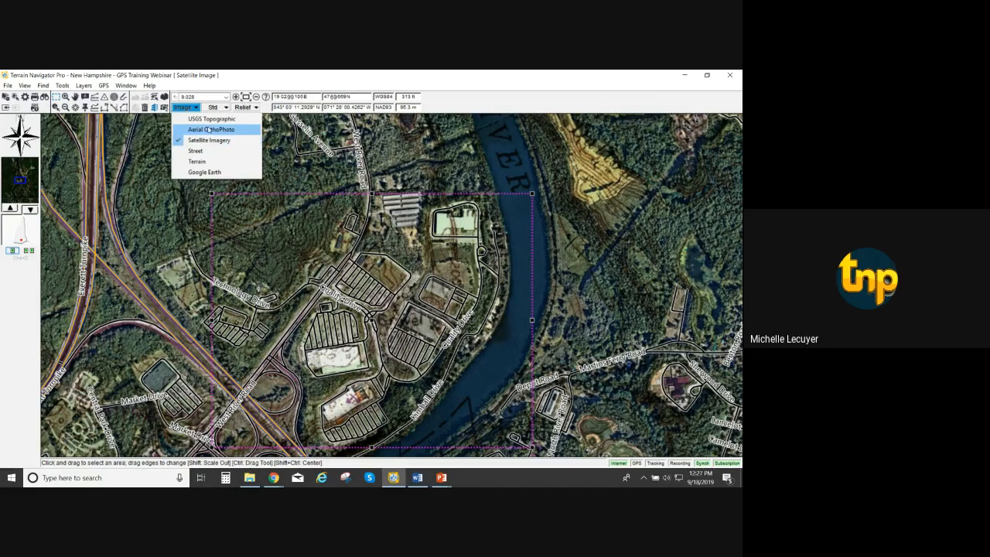
pyautogui.click(208, 130)
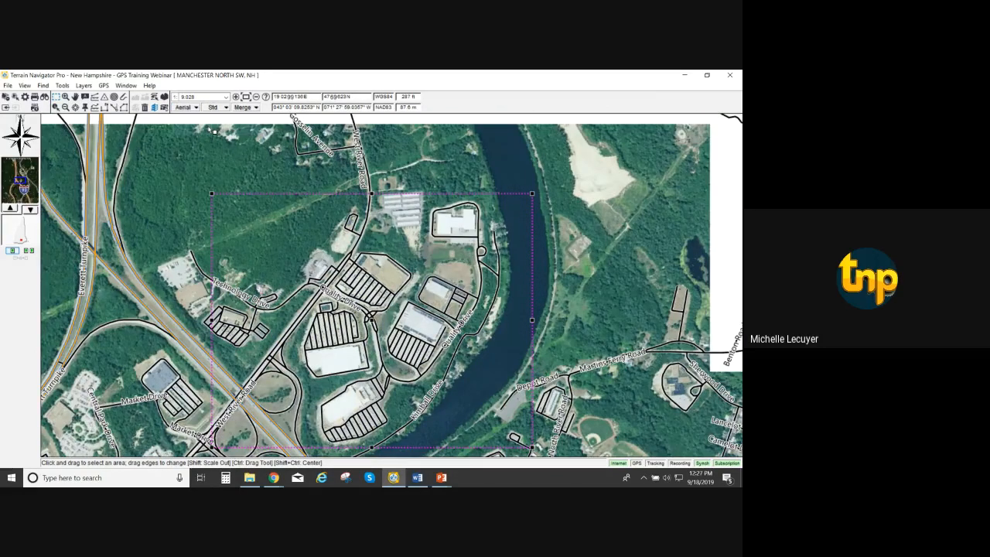
pyautogui.click(246, 107)
pyautogui.click(272, 128)
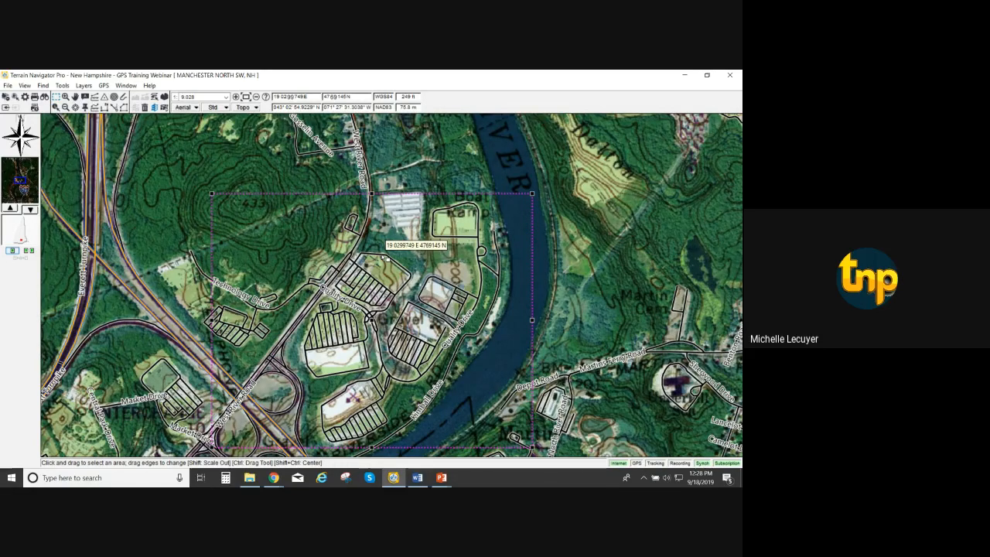
# Save the selected area as a GPS map named "Quality Drive Map" without embedded layers and open the GPS map manager.
pyautogui.rightClick(321, 198)
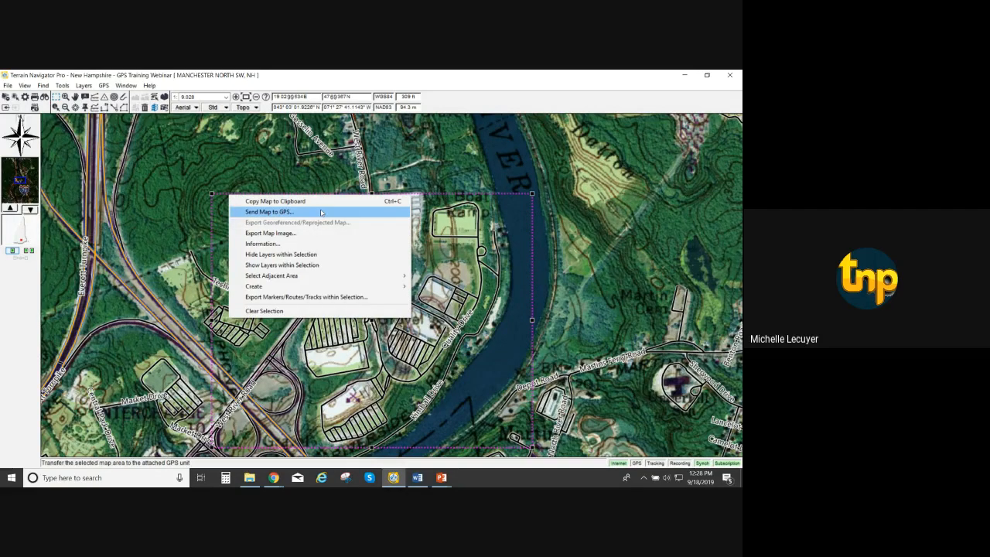
pyautogui.click(321, 212)
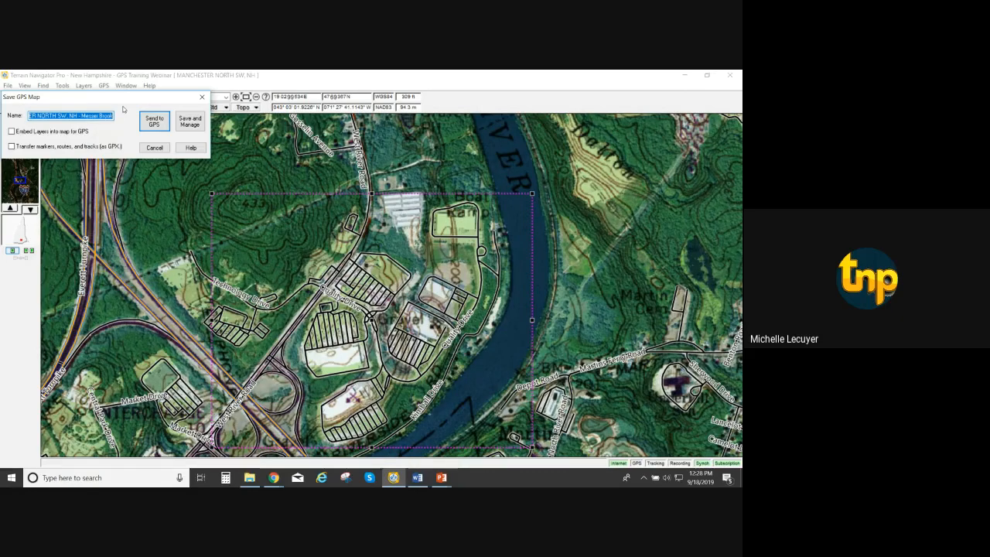
pyautogui.press('BackSpace')
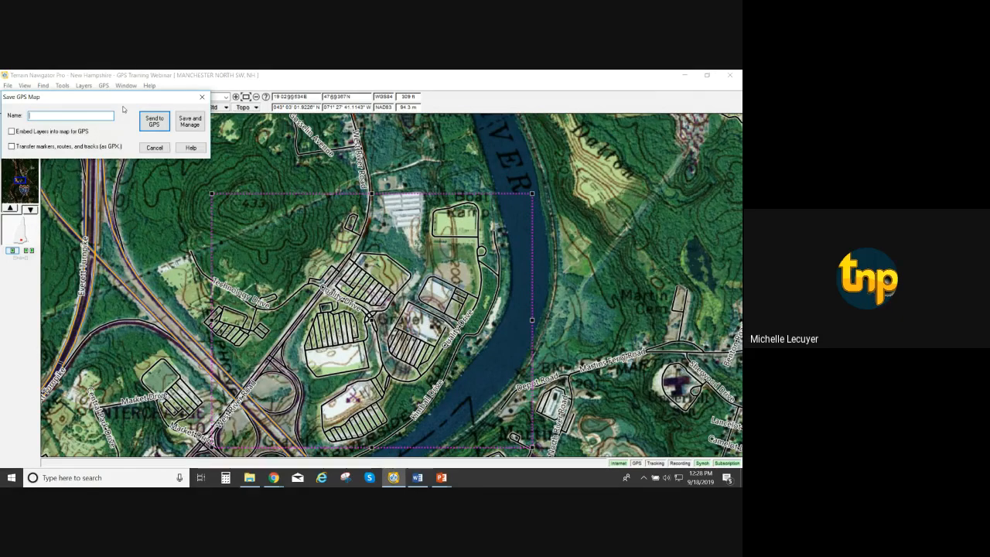
pyautogui.write('Quality drive Map')
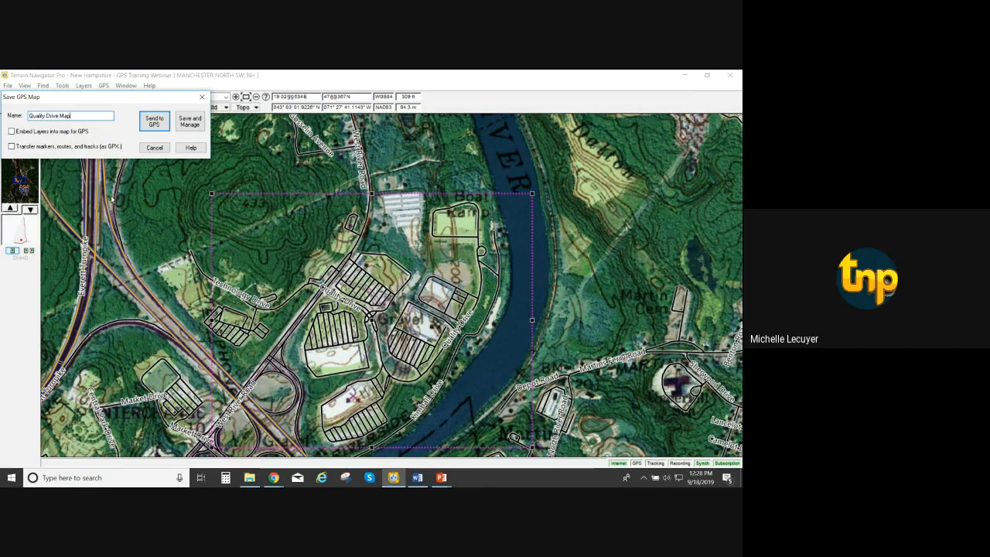
pyautogui.click(12, 131)
pyautogui.click(12, 133)
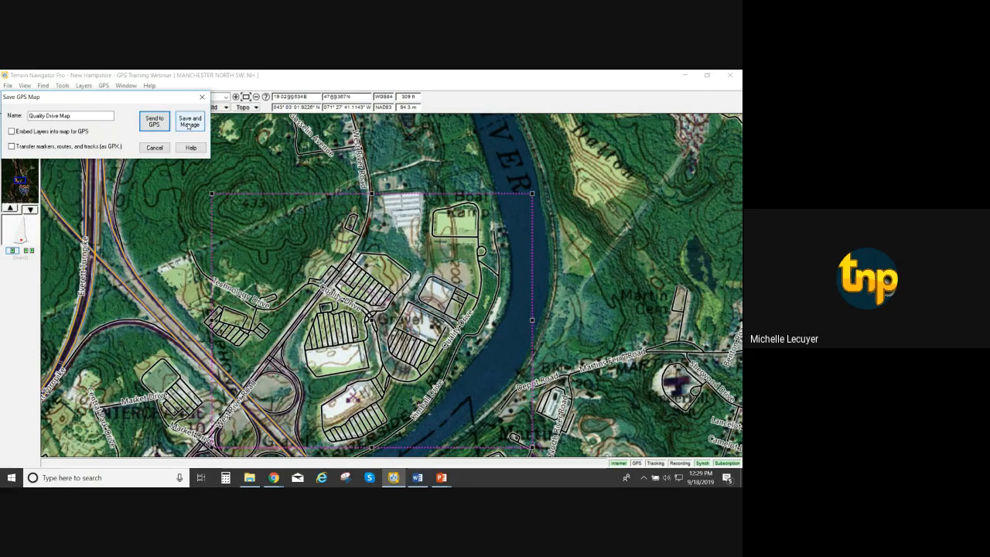
pyautogui.click(189, 124)
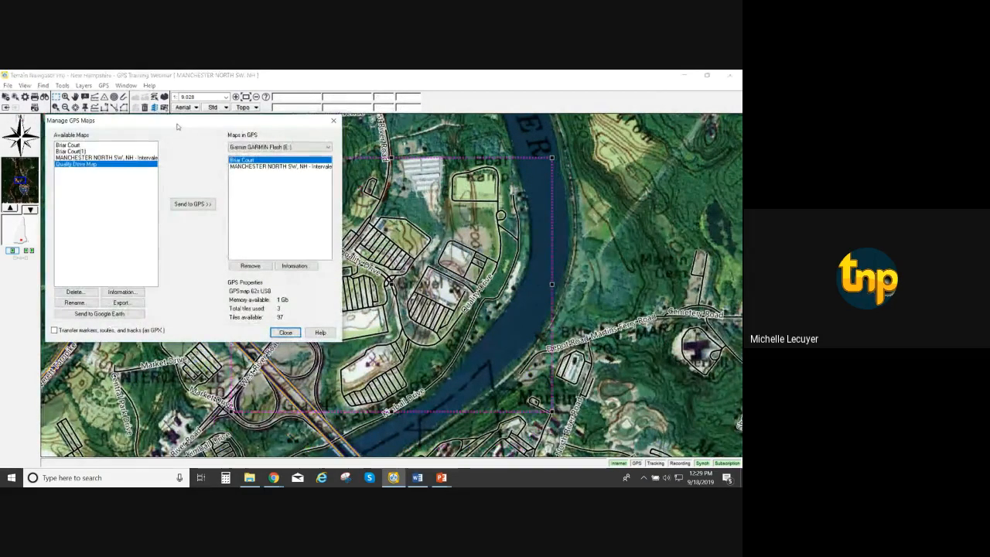
# Reopen the GPS map manager and view the file and map information of the available Briar Court map.
pyautogui.click(295, 336)
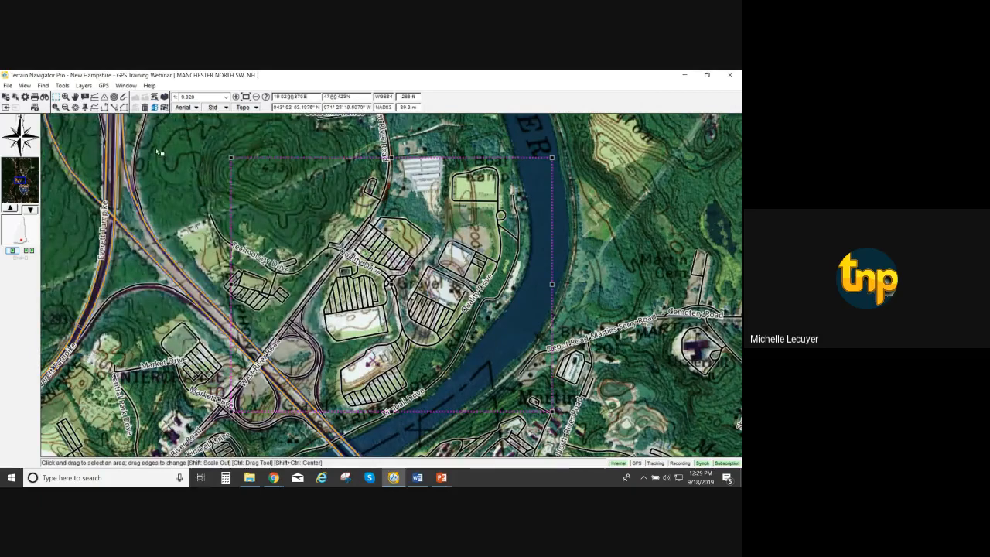
pyautogui.click(103, 86)
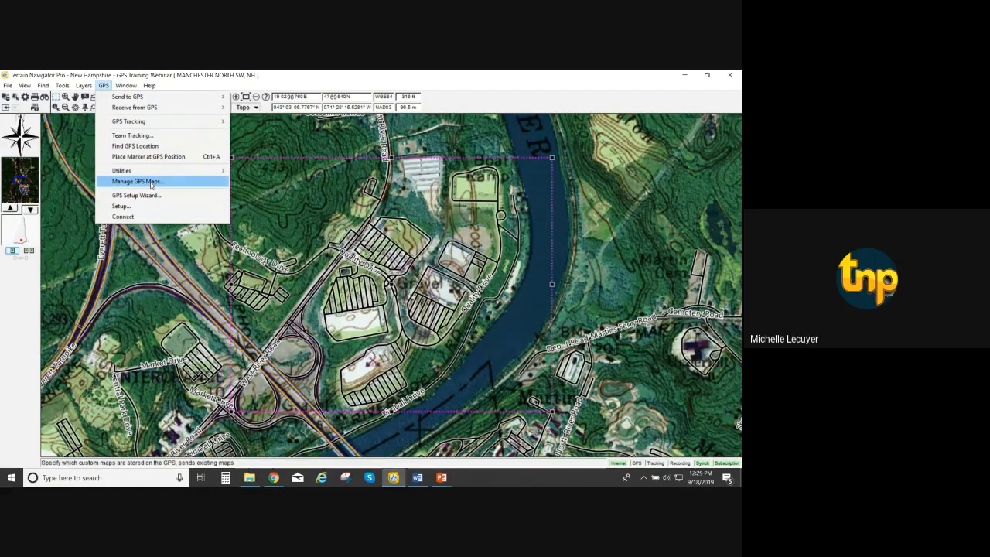
pyautogui.click(151, 181)
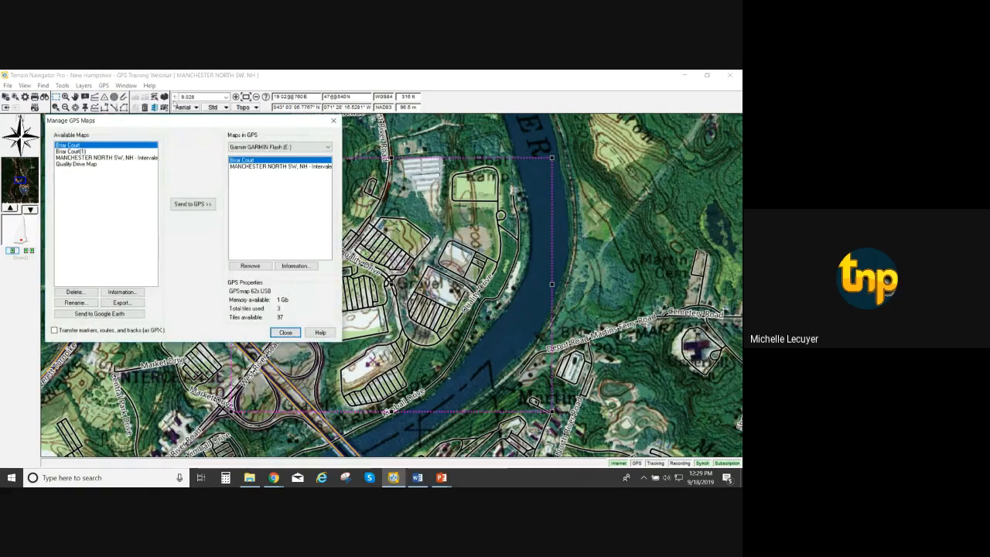
pyautogui.moveTo(185, 125); pyautogui.dragTo(225, 137)
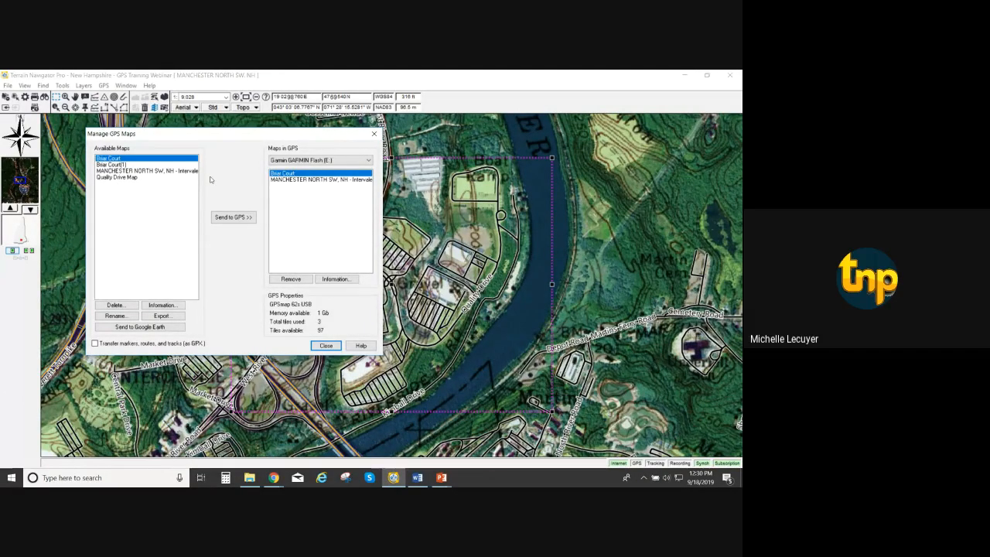
pyautogui.moveTo(212, 134); pyautogui.dragTo(278, 156)
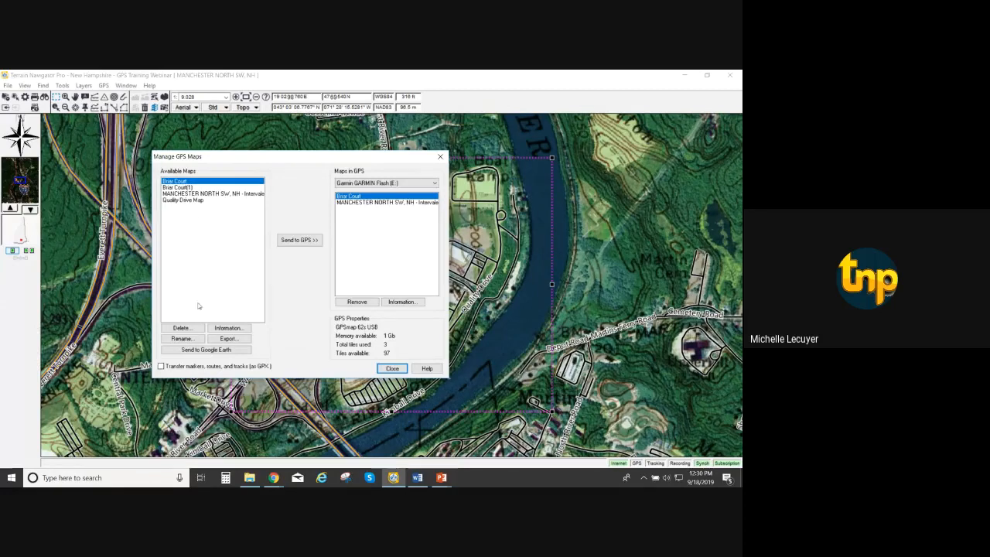
pyautogui.click(232, 328)
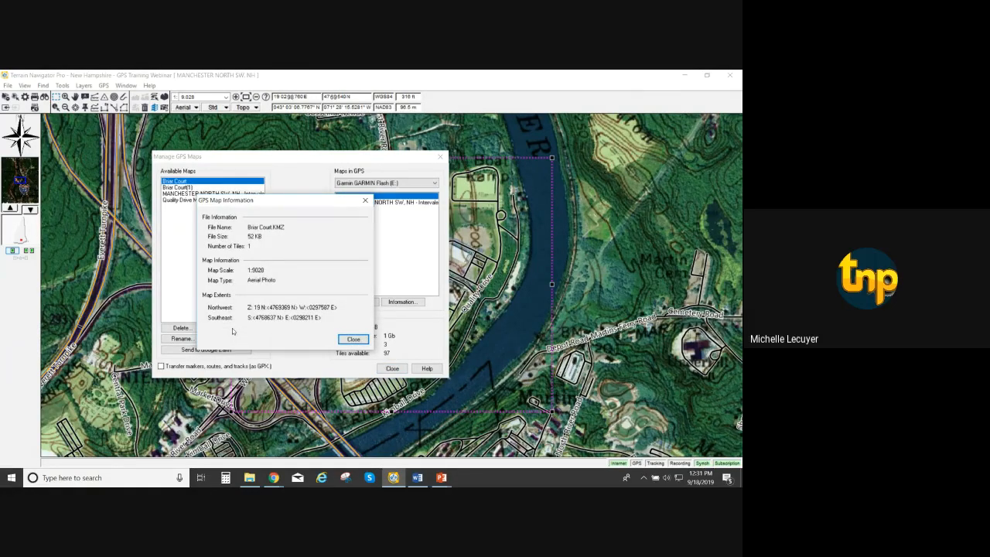
pyautogui.click(364, 345)
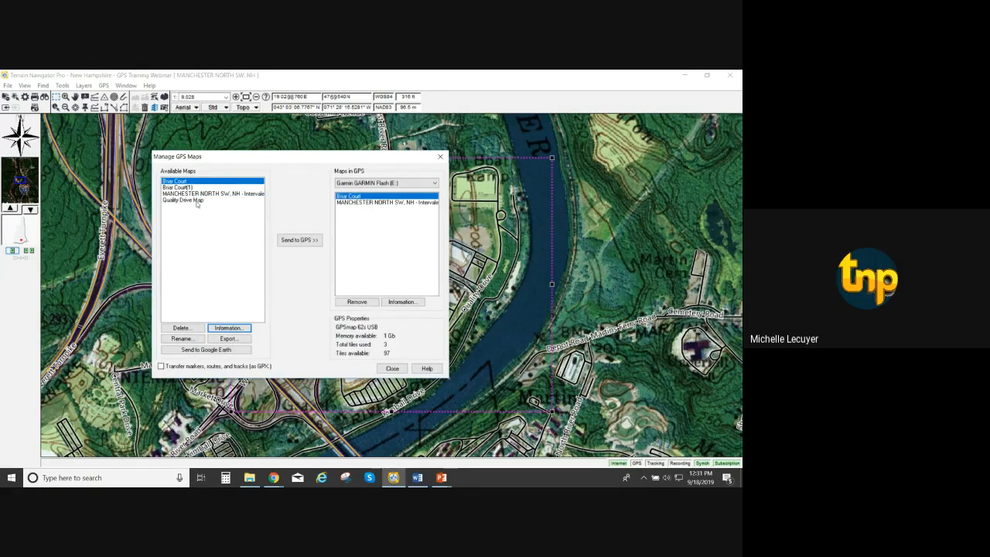
# View the file information, map type and extents of the available Quality Drive Map.
pyautogui.click(196, 200)
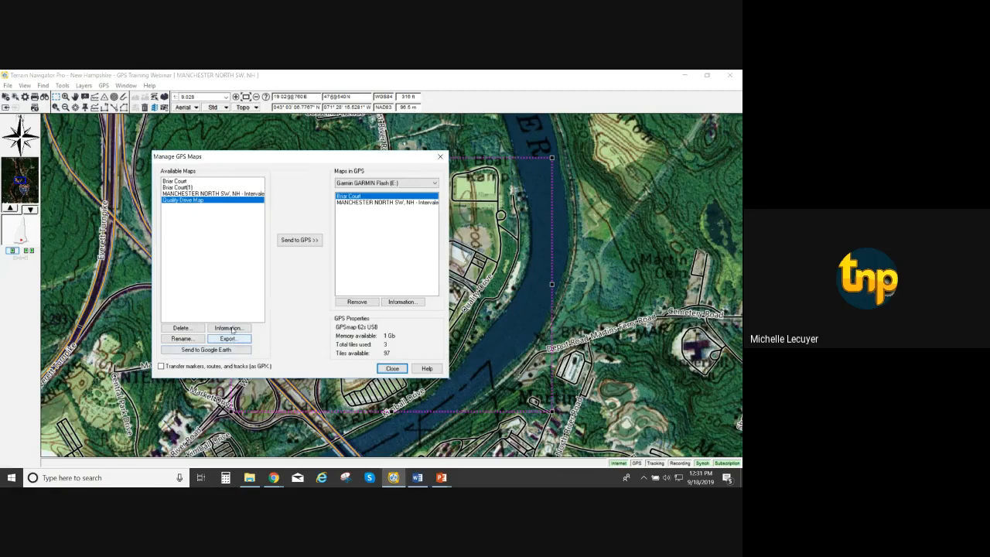
pyautogui.click(230, 328)
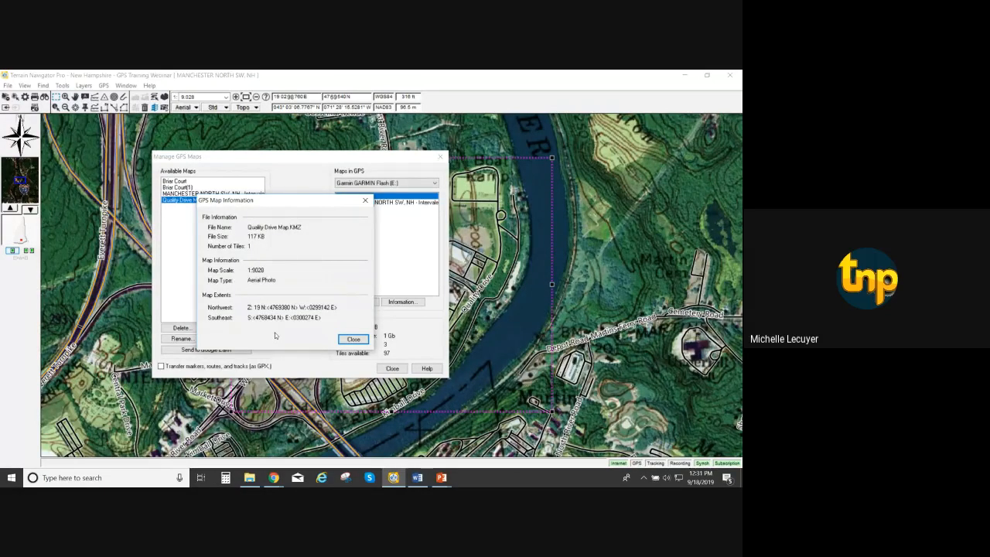
pyautogui.click(362, 341)
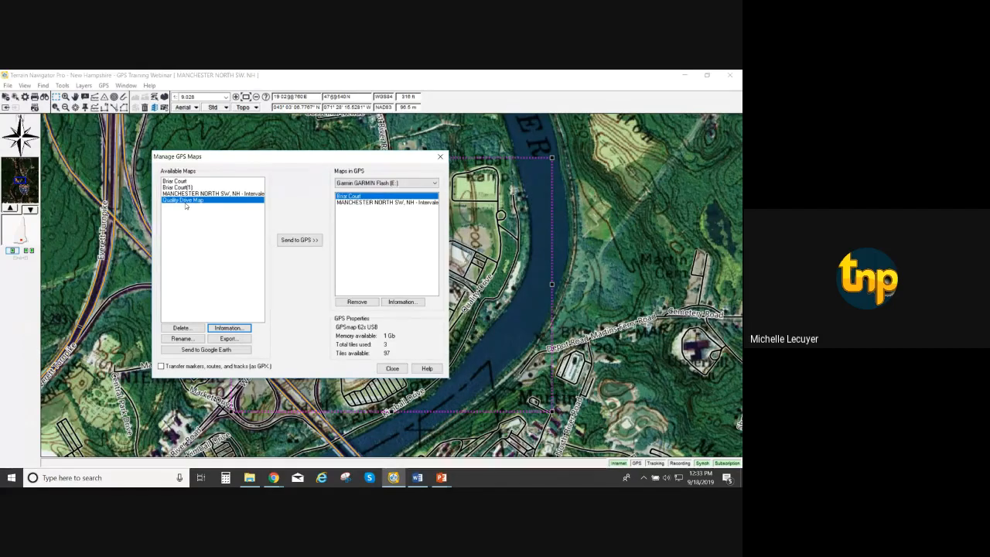
# View the information of the Briar Court map stored on the GPS and close the map manager.
pyautogui.click(186, 194)
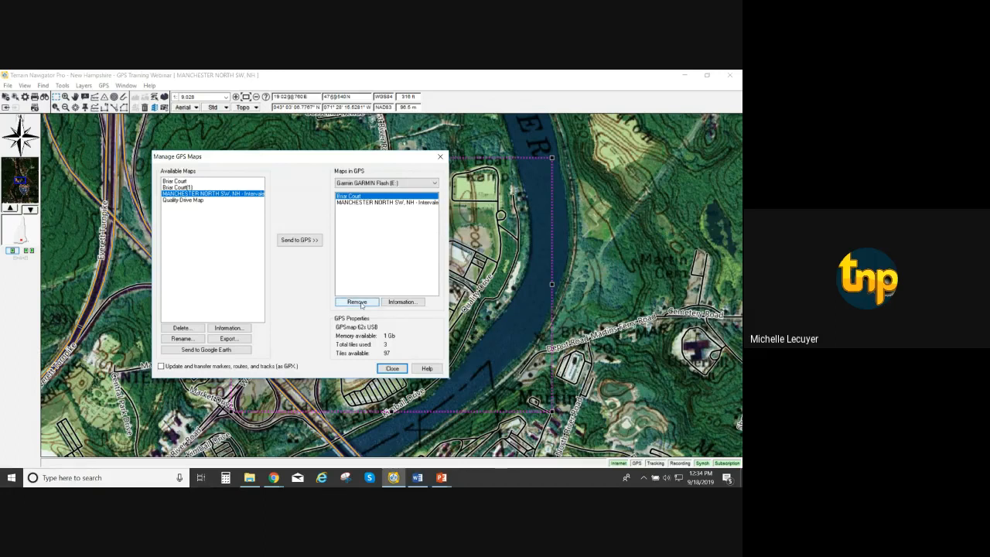
pyautogui.click(409, 304)
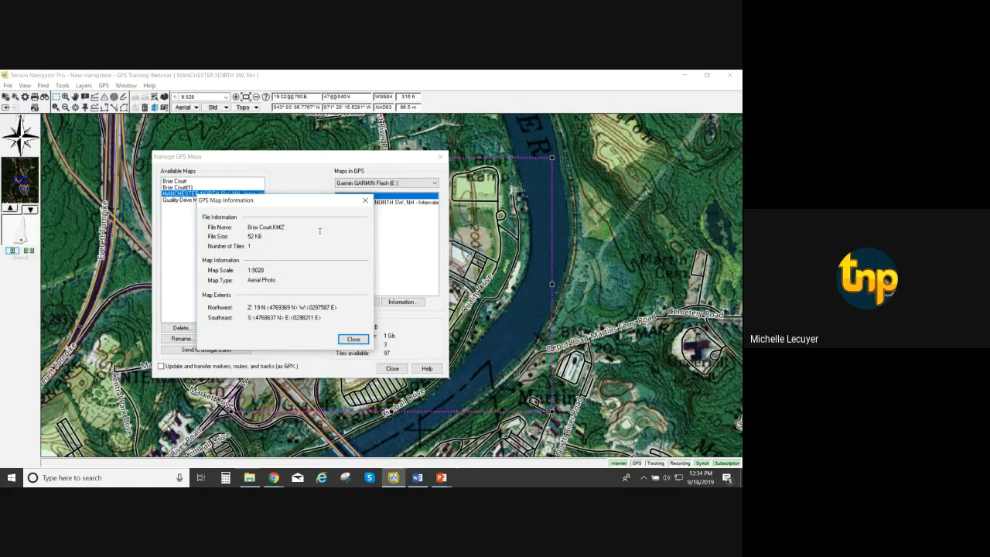
pyautogui.click(360, 341)
pyautogui.click(395, 370)
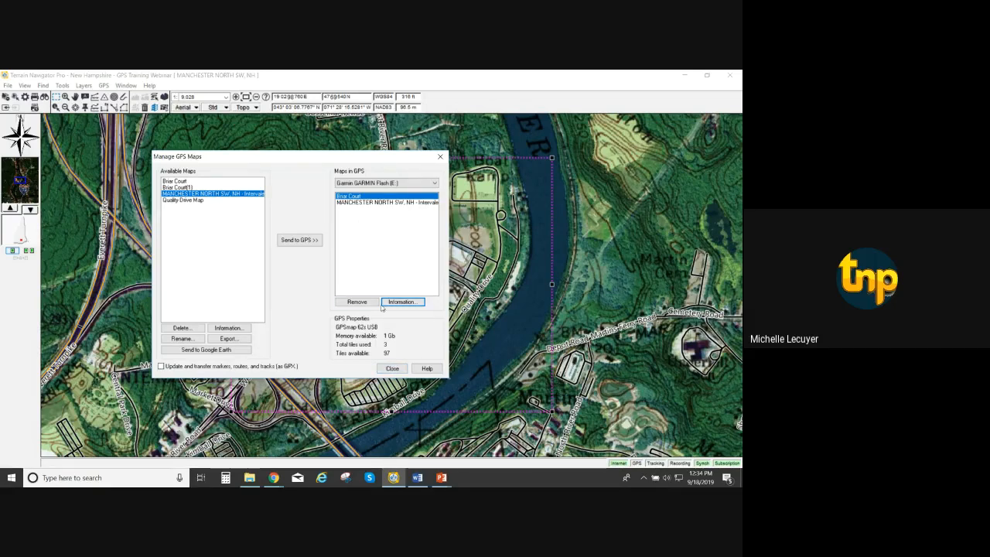
pyautogui.moveTo(395, 480)
pyautogui.click(393, 369)
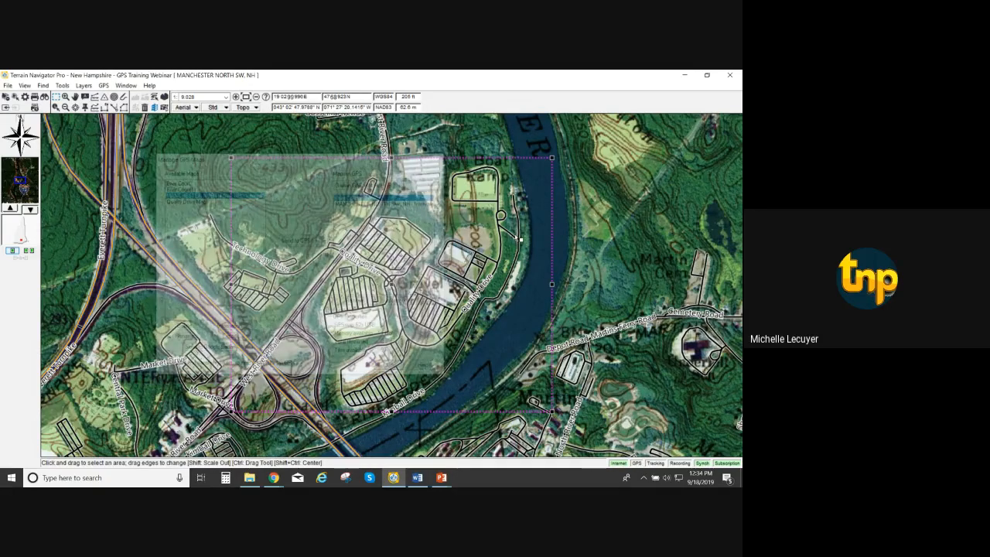
# Switch to the PowerPoint slide show, view the slides of the custom TNP map on the GPS, and exit the show.
pyautogui.click(691, 80)
pyautogui.click(435, 258)
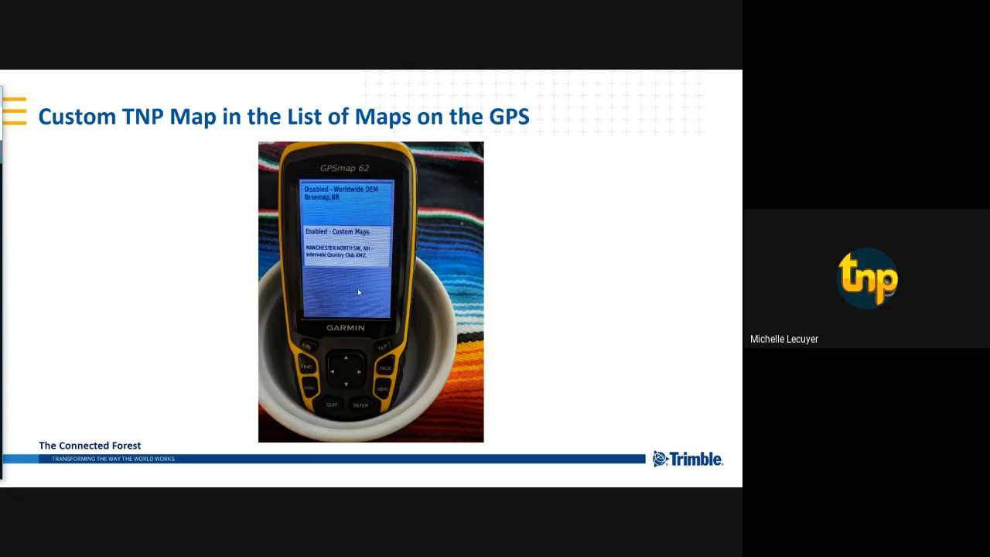
pyautogui.press('Right')
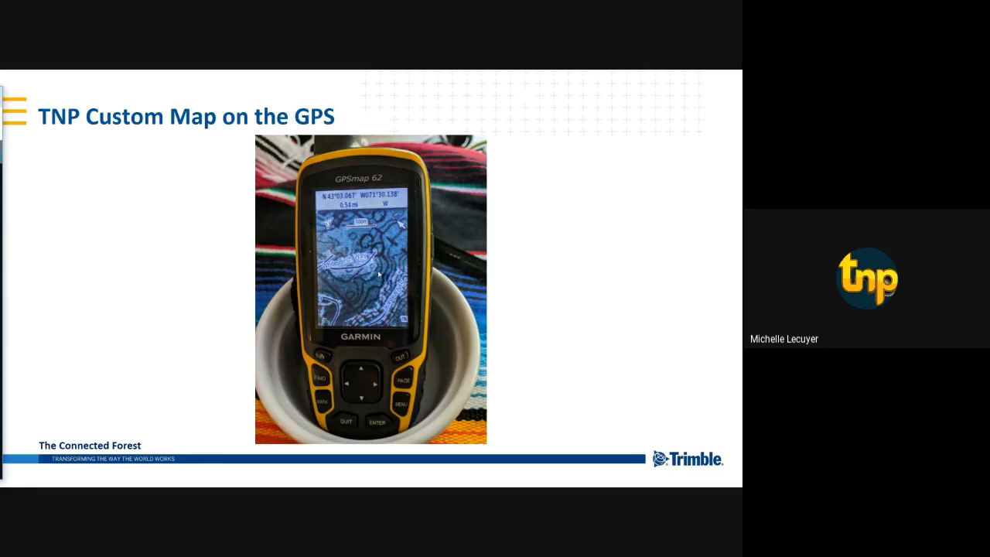
pyautogui.click(382, 263)
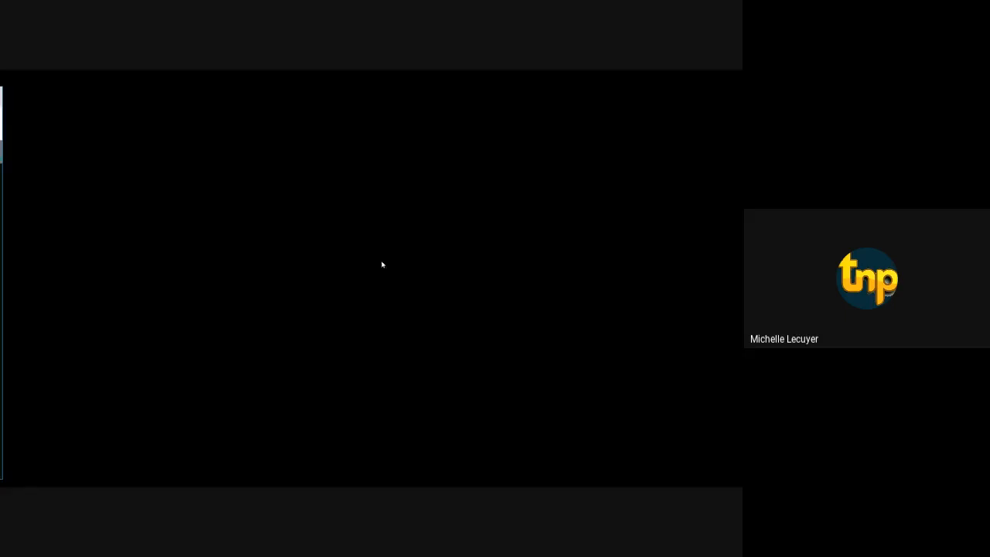
pyautogui.press('Left')
pyautogui.press('Right')
pyautogui.press('Escape')
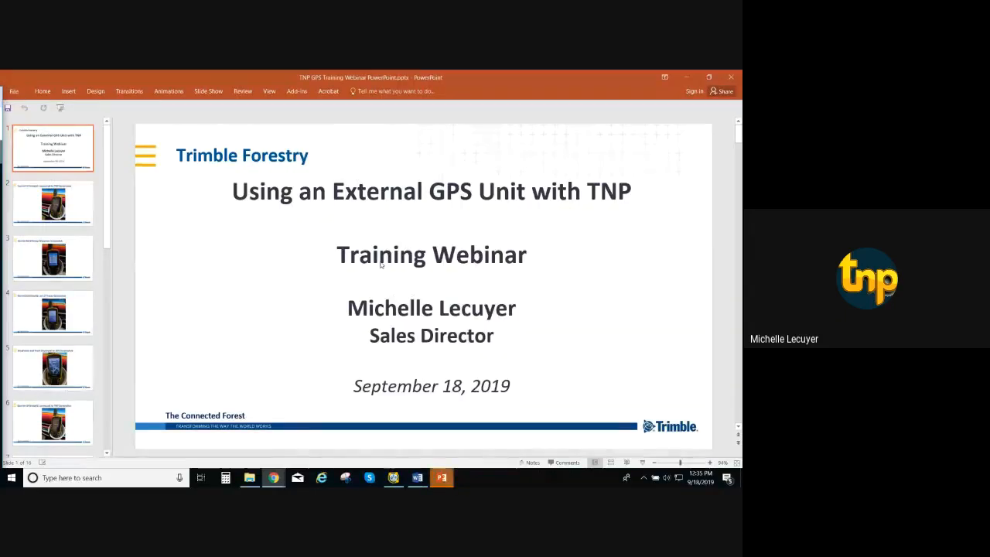
# Browse the presentation to its final slide, "TNP Custom Map on the GPS".
pyautogui.scroll(-6, 382, 264)
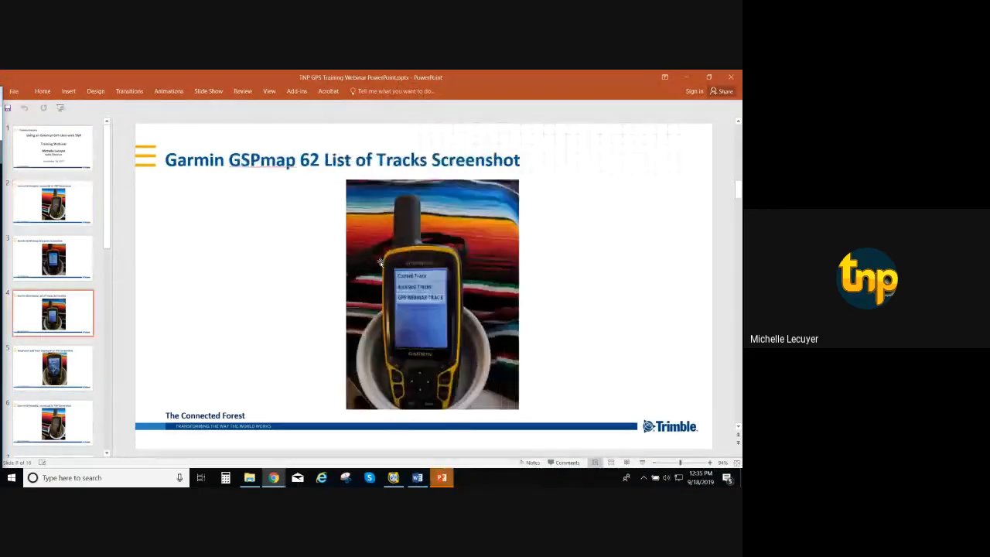
pyautogui.scroll(-6, 379, 263)
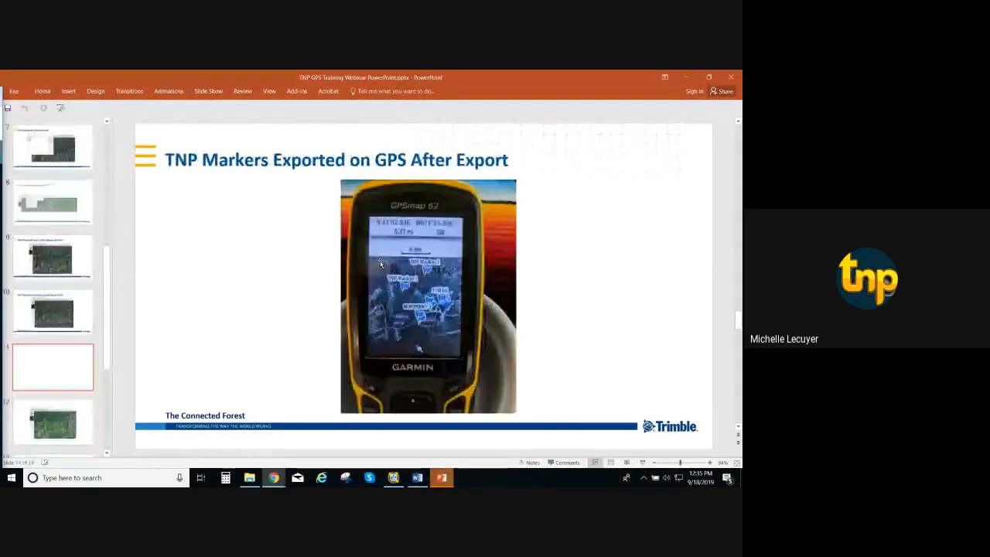
pyautogui.scroll(-2, 379, 263)
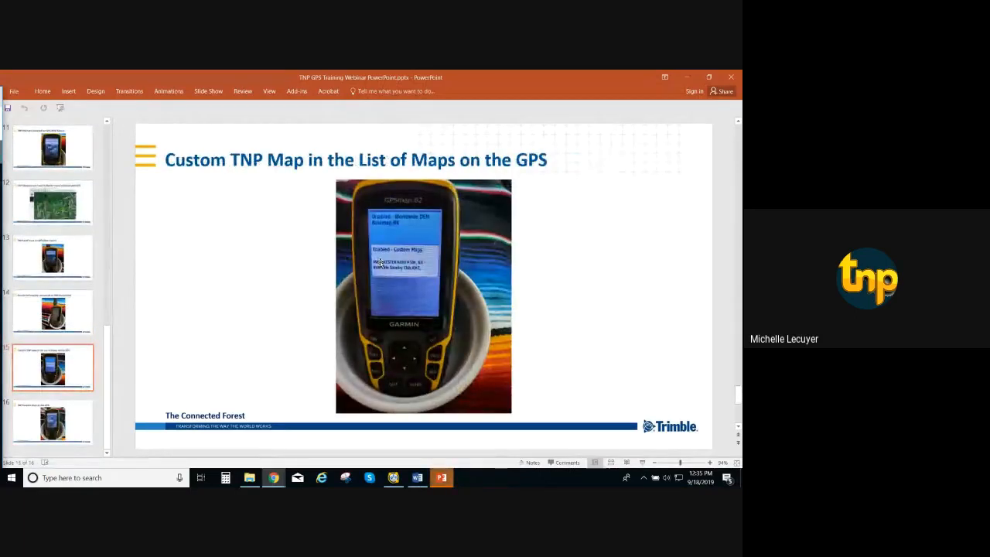
pyautogui.scroll(-1, 379, 263)
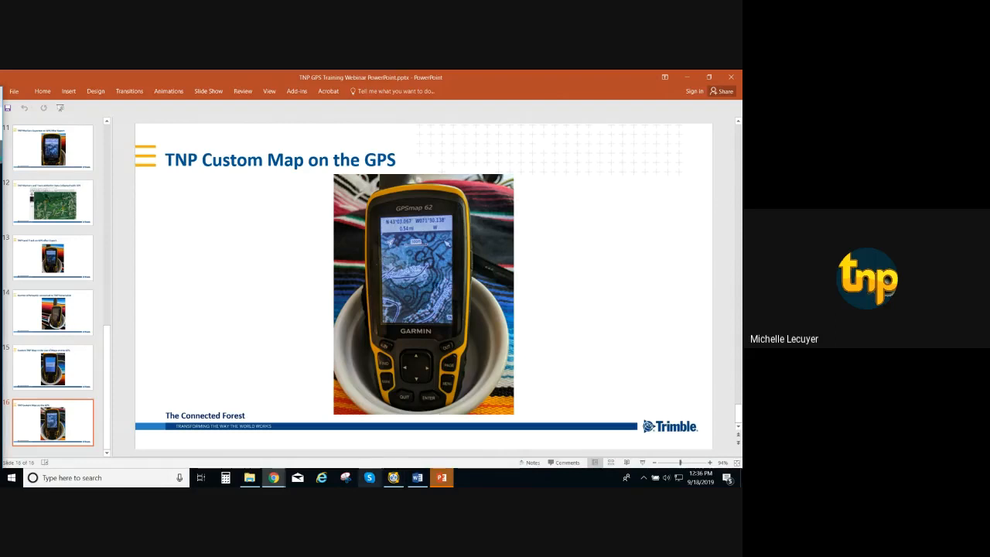
# Switch back to Terrain Navigator Pro, review the file formats available for importing markers, and cancel the import.
pyautogui.click(694, 79)
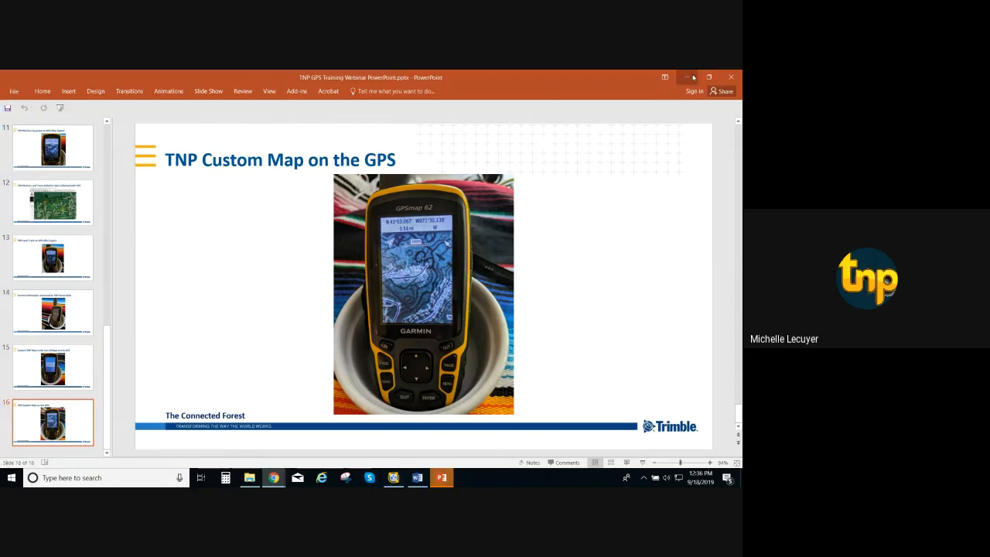
pyautogui.click(393, 477)
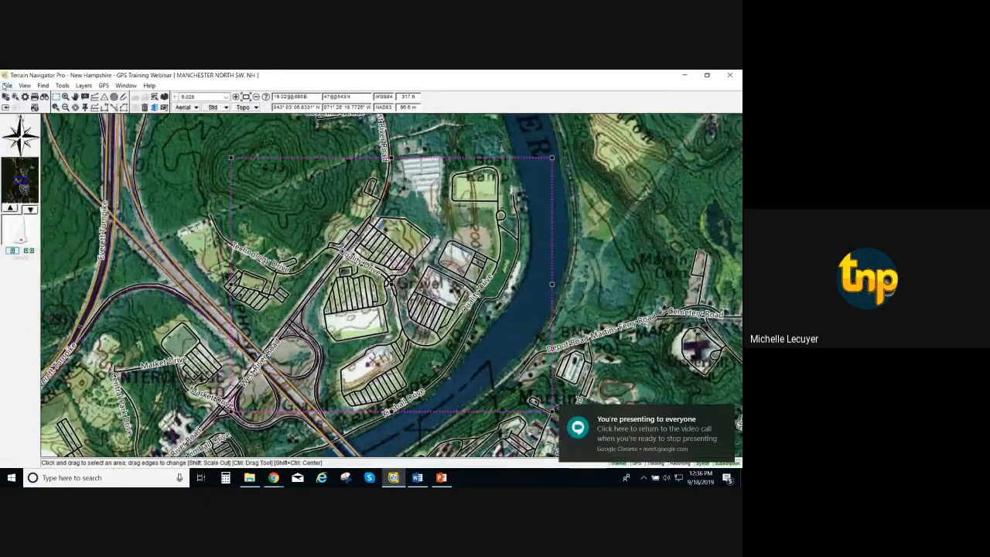
pyautogui.click(7, 85)
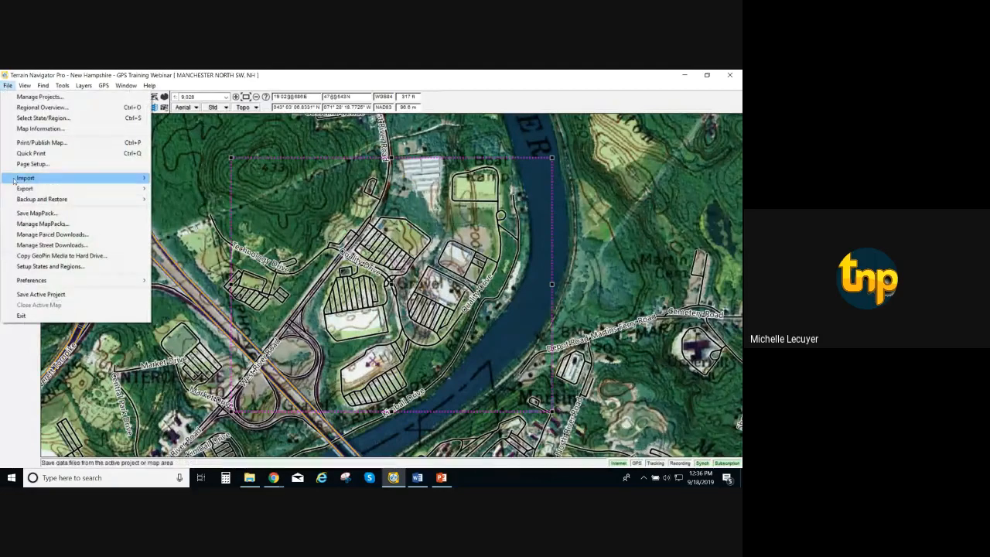
pyautogui.moveTo(13, 180)
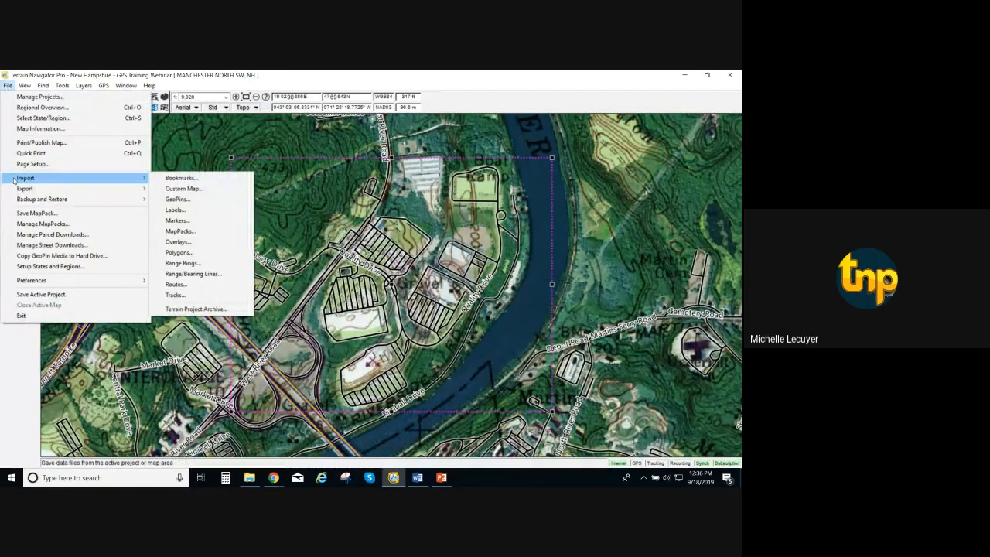
pyautogui.click(204, 222)
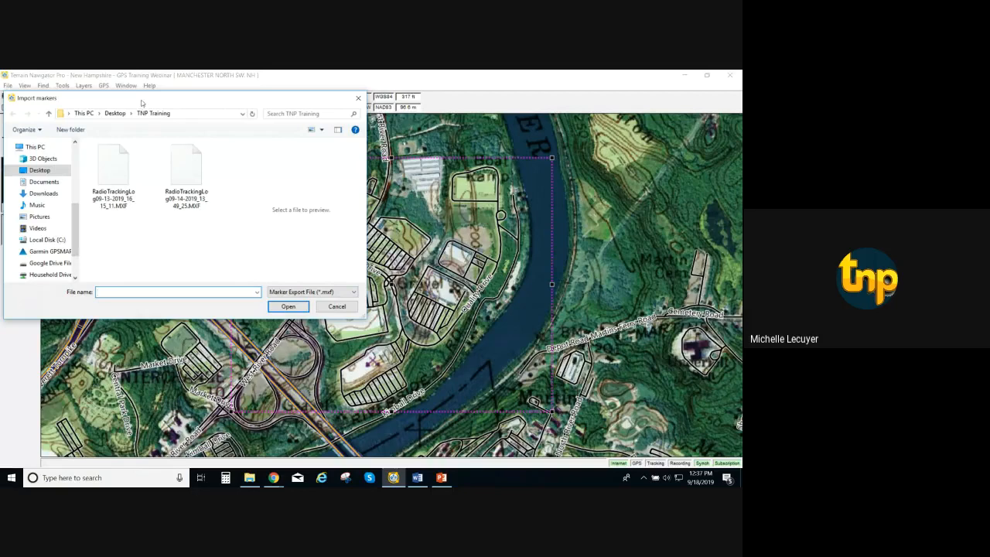
pyautogui.moveTo(141, 102); pyautogui.dragTo(210, 131)
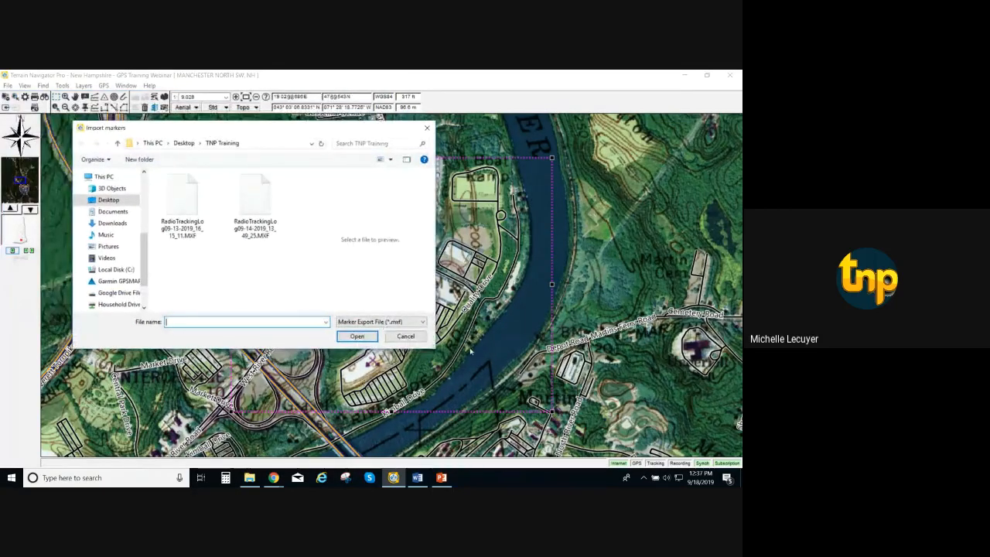
pyautogui.click(423, 322)
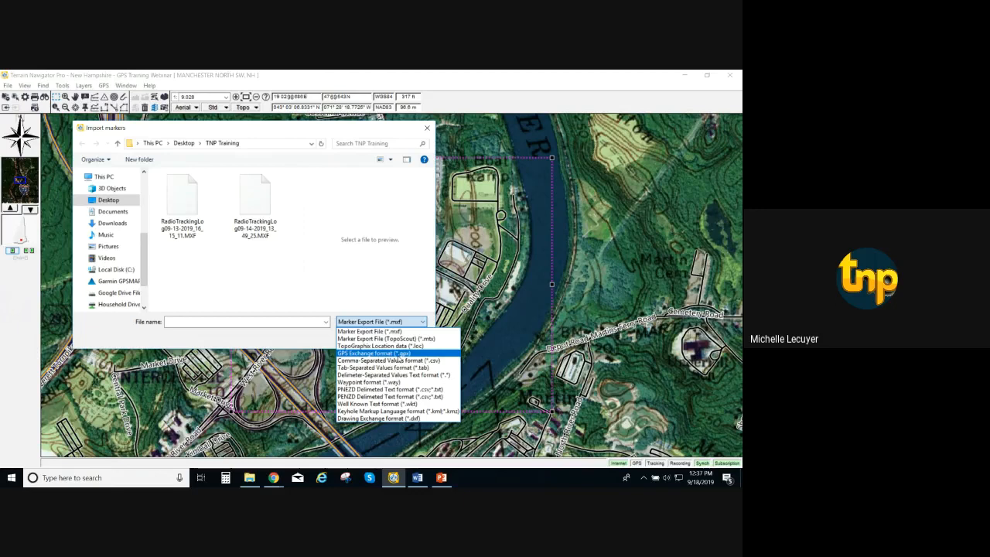
pyautogui.click(428, 130)
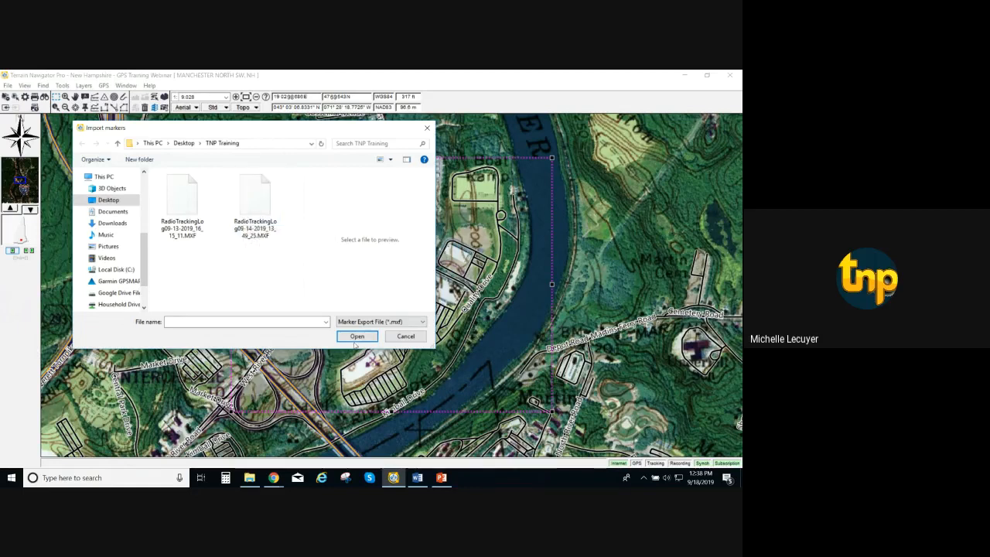
pyautogui.click(405, 335)
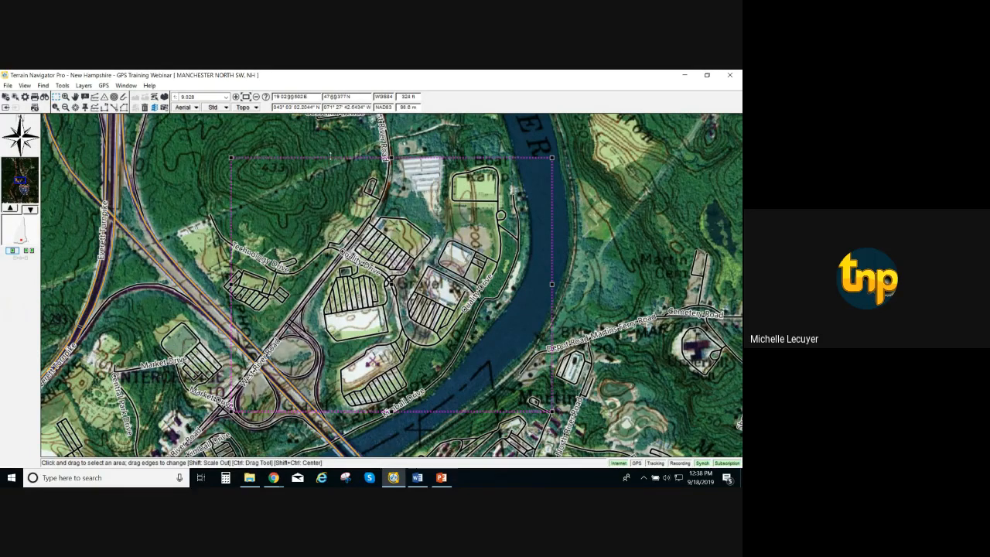
# Clear the area selection and create a three-waypoint route from the highway through the interchange to the building lot east of West River Road.
pyautogui.rightClick(239, 157)
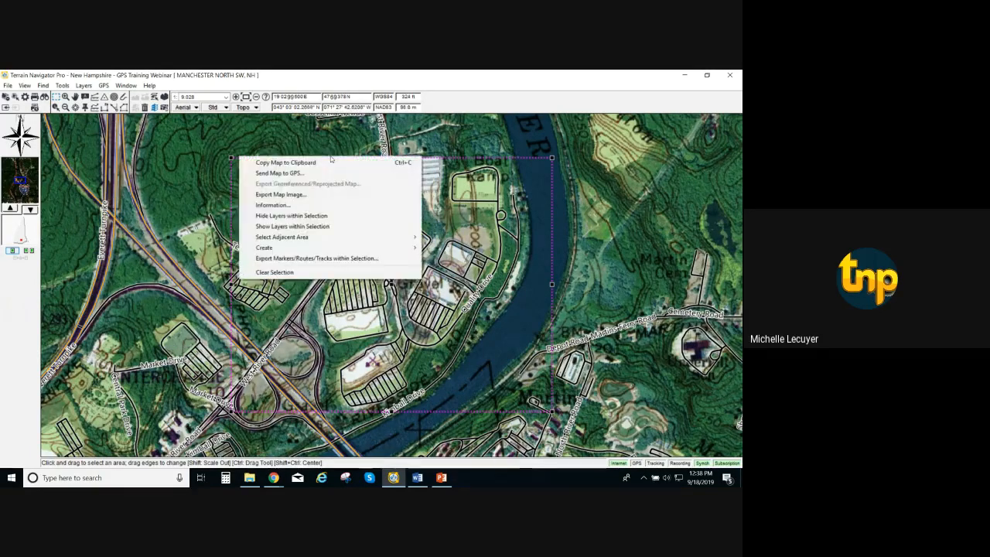
pyautogui.click(319, 273)
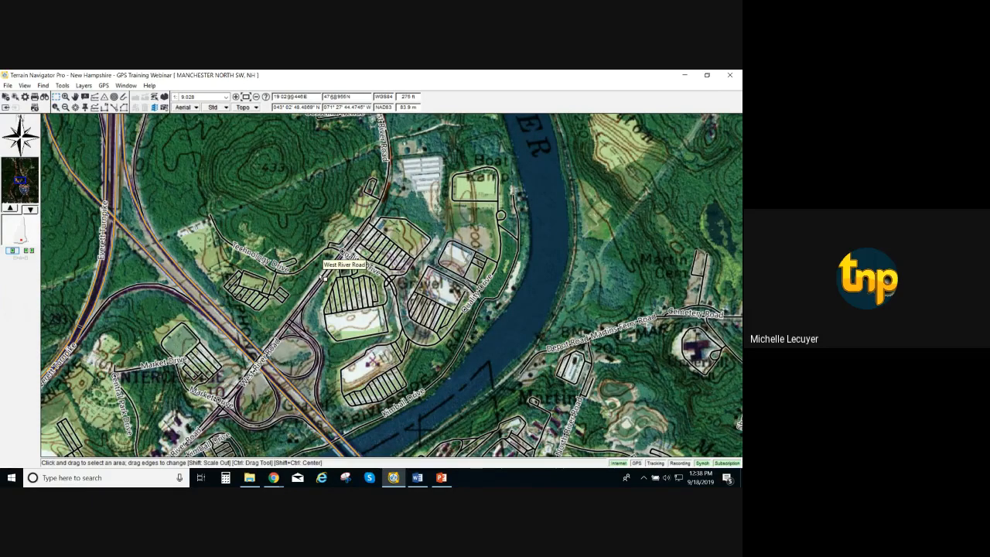
pyautogui.click(114, 108)
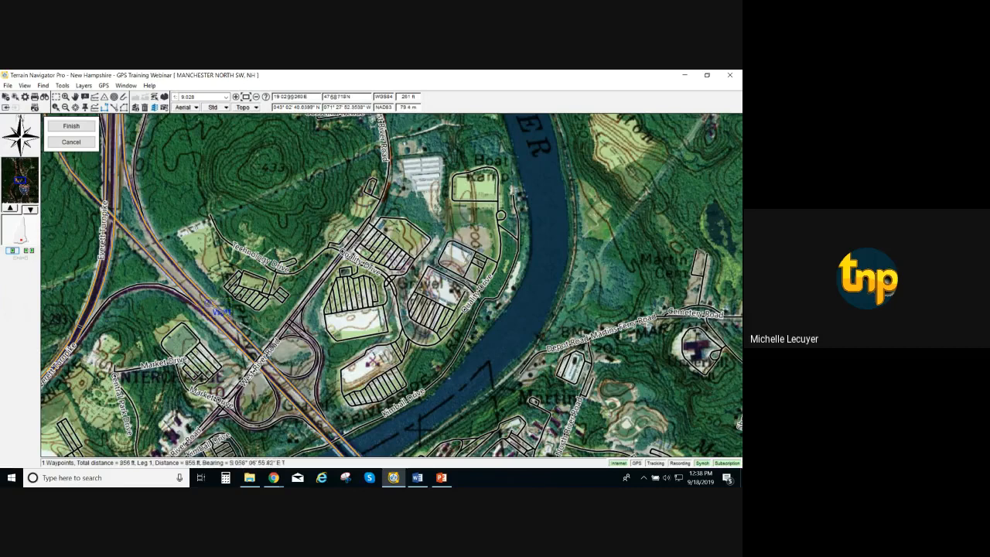
pyautogui.click(294, 356)
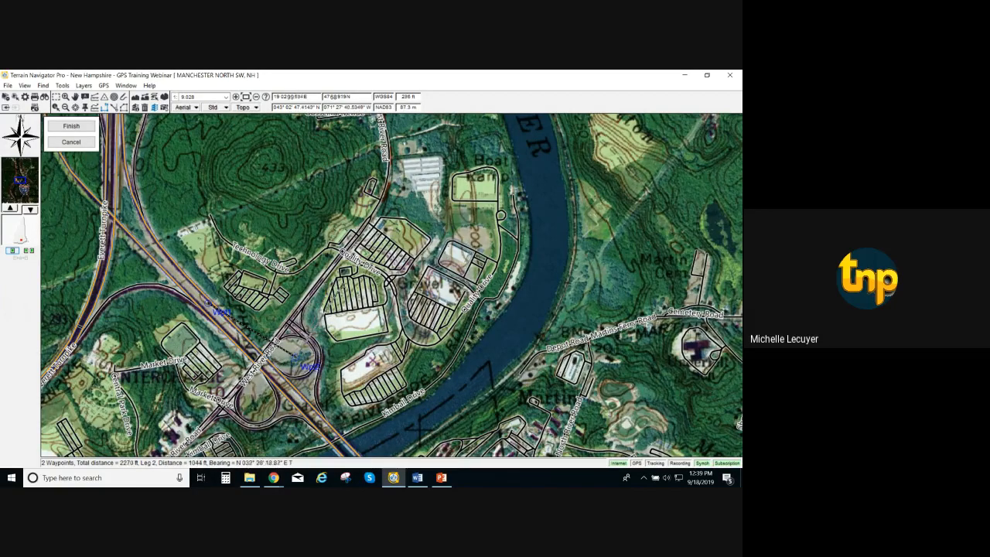
pyautogui.click(348, 283)
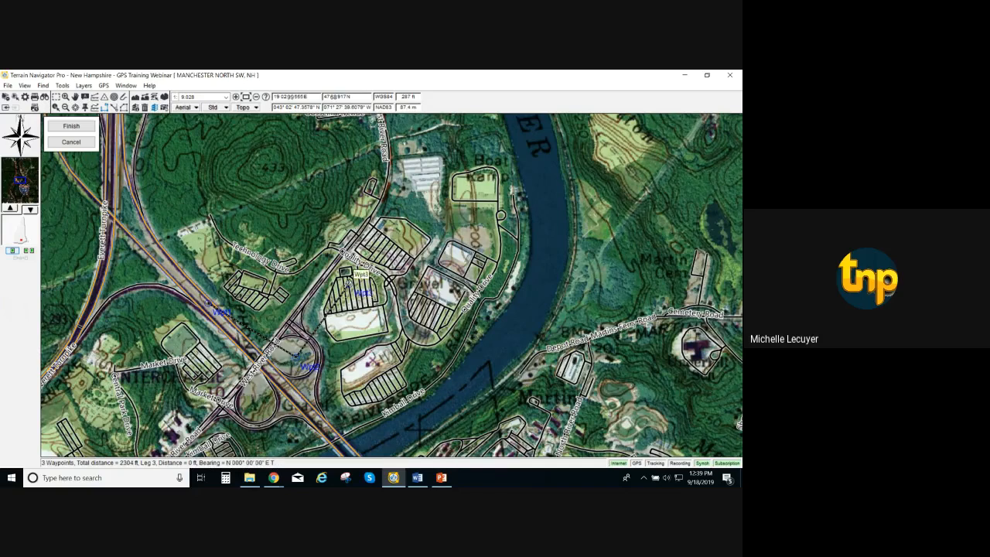
# Send the three-waypoint route to the GPS and finish the route.
pyautogui.rightClick(356, 275)
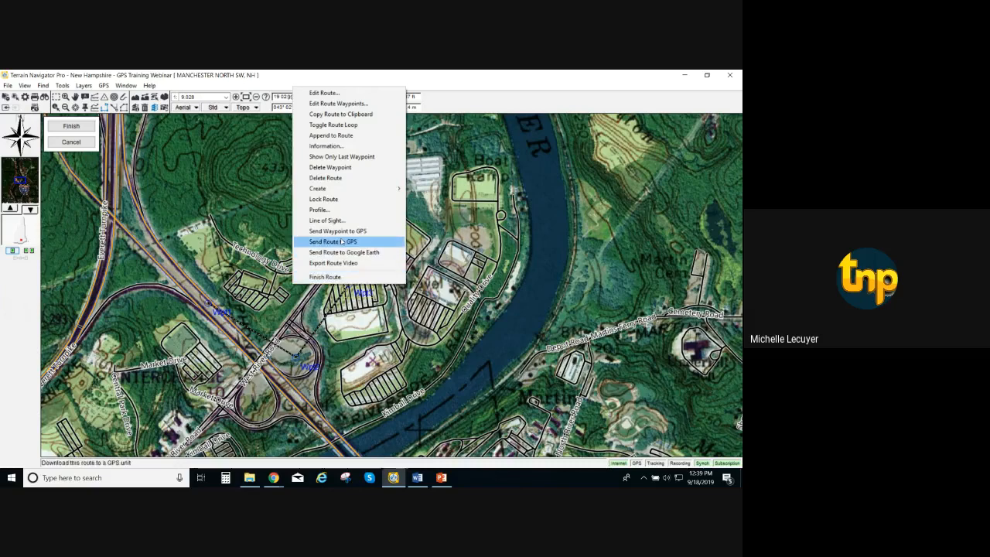
pyautogui.click(341, 242)
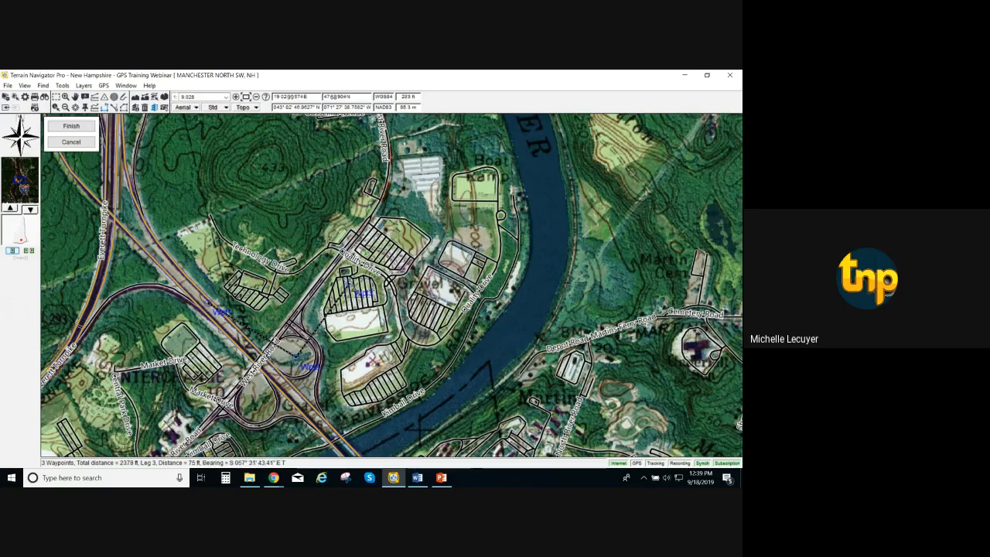
pyautogui.rightClick(354, 290)
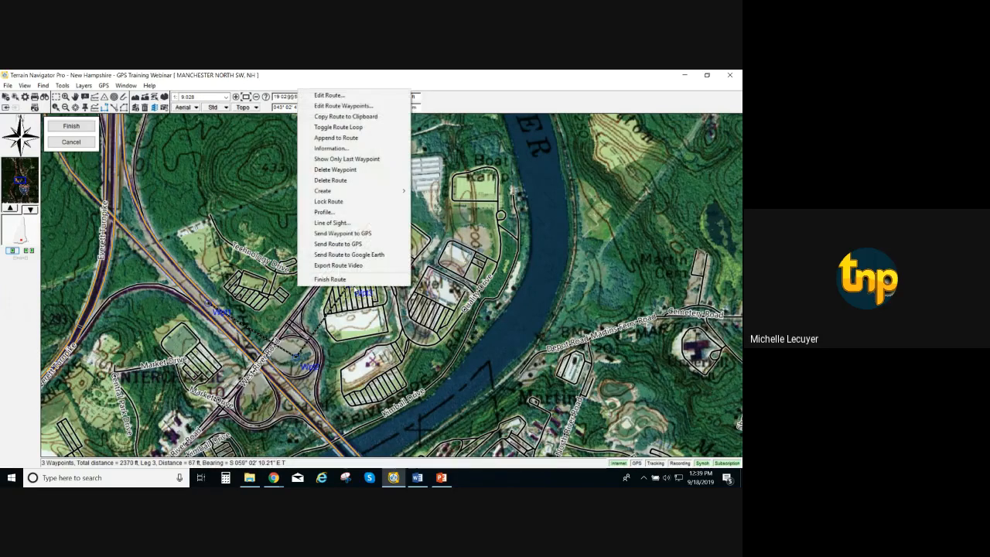
pyautogui.click(340, 279)
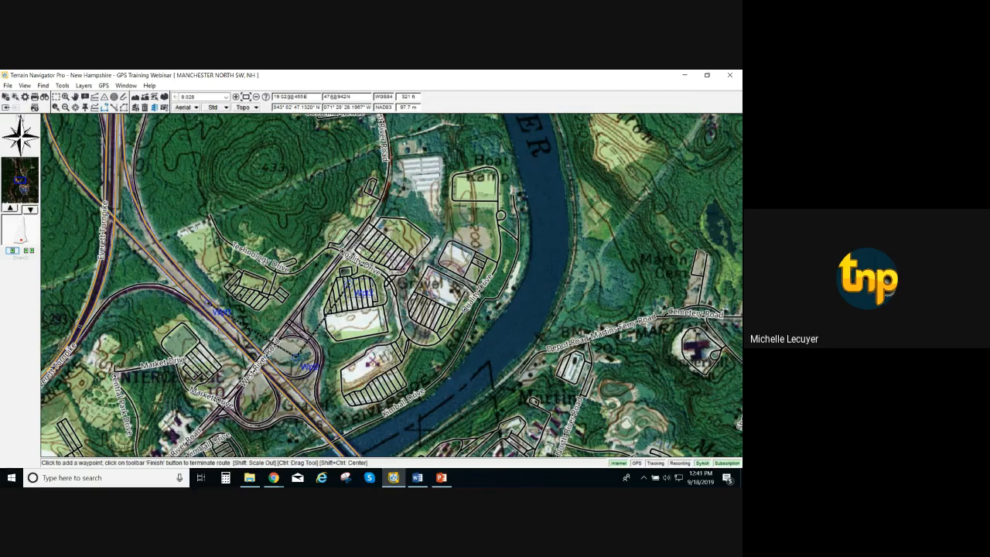
# Switch from Terrain Navigator Pro to the Chrome browser.
pyautogui.hotkey('alt', 'Tab')
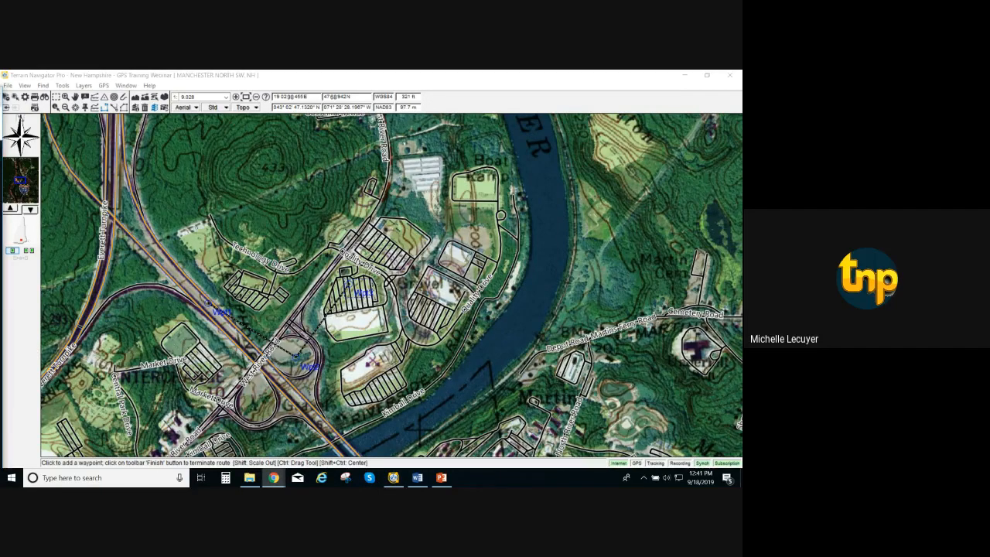